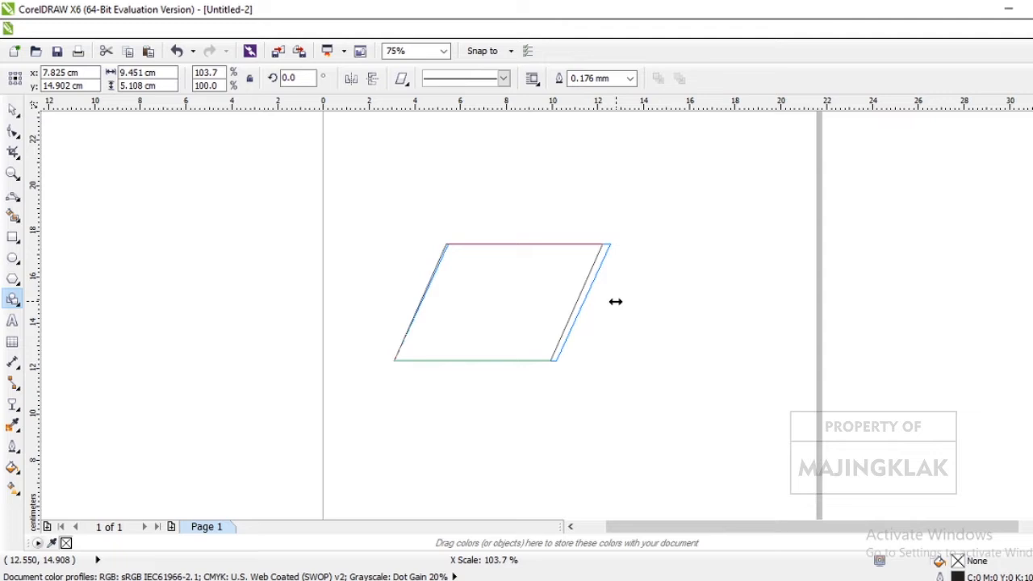
Stretch the parallelogram to about 9.84 cm wide and move its rotation centre to its lower-right corner node.
left_click_drag(617, 301, 623, 302)
left_click(15, 112)
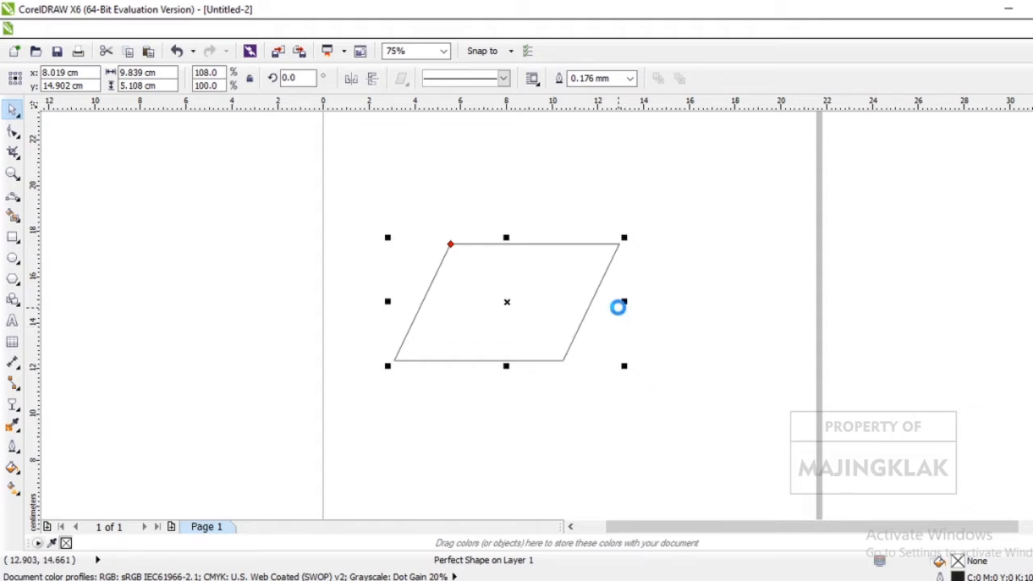
left_click(507, 305)
mouse_move(516, 309)
left_mouse_down()
mouse_move(573, 369)
mouse_move(564, 362)
left_mouse_up()
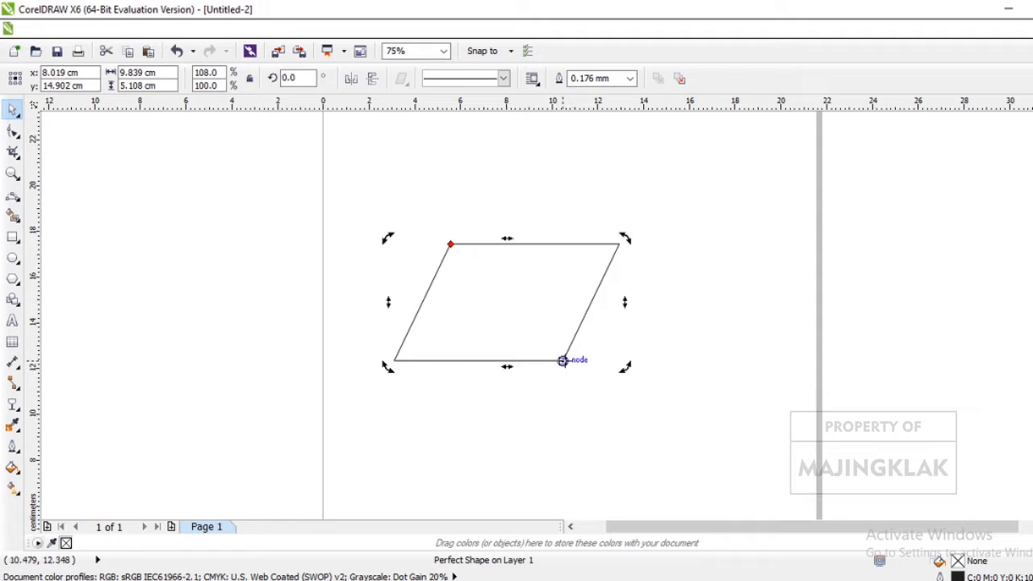
Create three copies of the parallelogram rotated clockwise in 90° increments about the shared corner to form a pinwheel.
left_click_drag(627, 235, 650, 399)
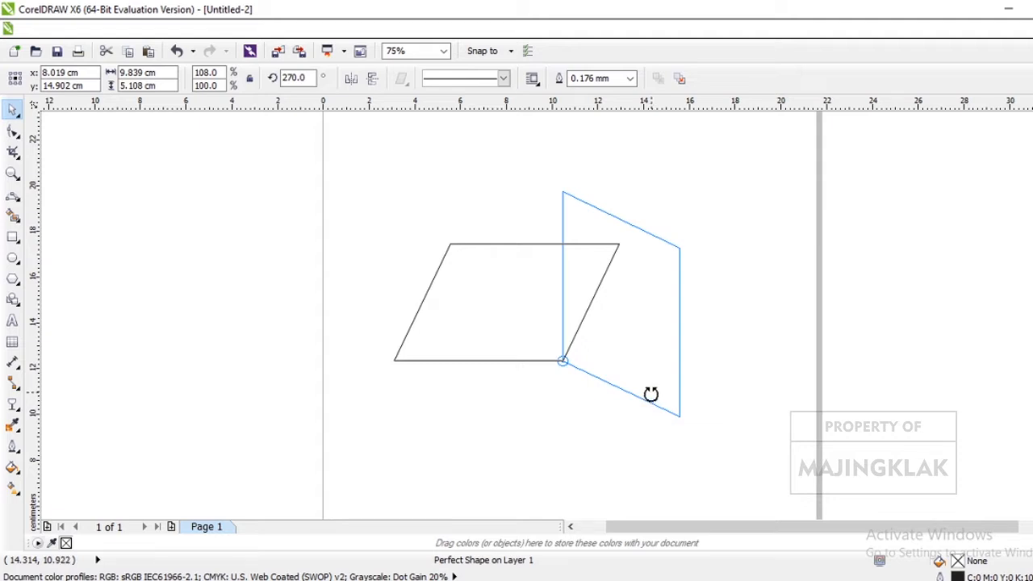
left_click_drag(651, 394, 650, 395)
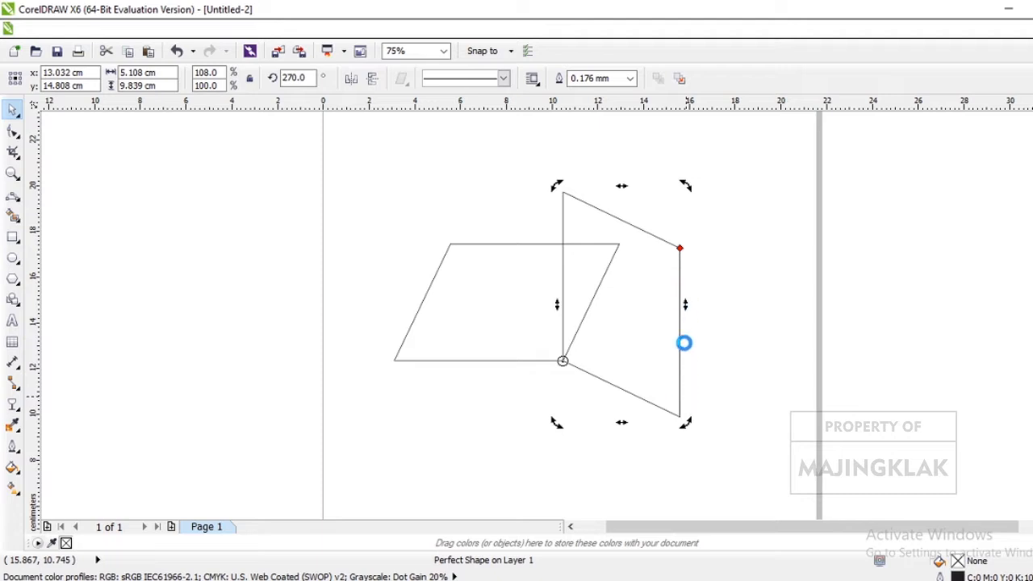
left_click_drag(685, 183, 689, 436)
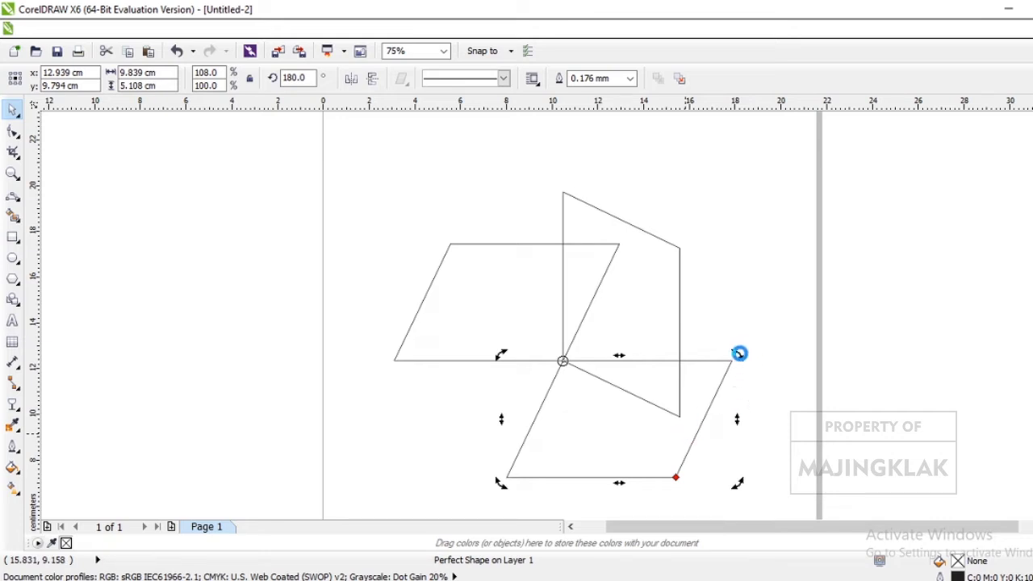
left_click(740, 354)
left_click_drag(740, 364, 567, 472)
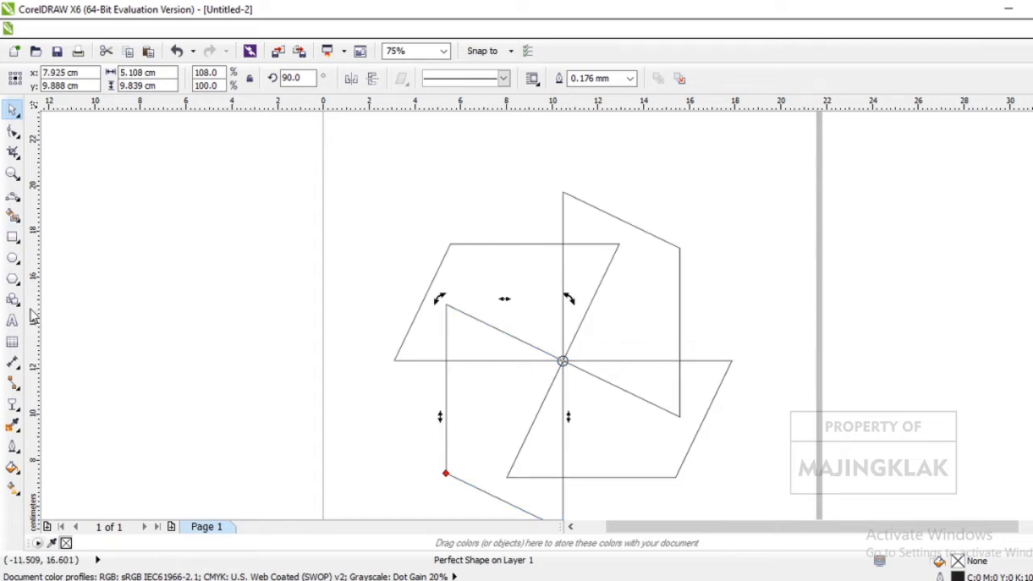
left_click(148, 226)
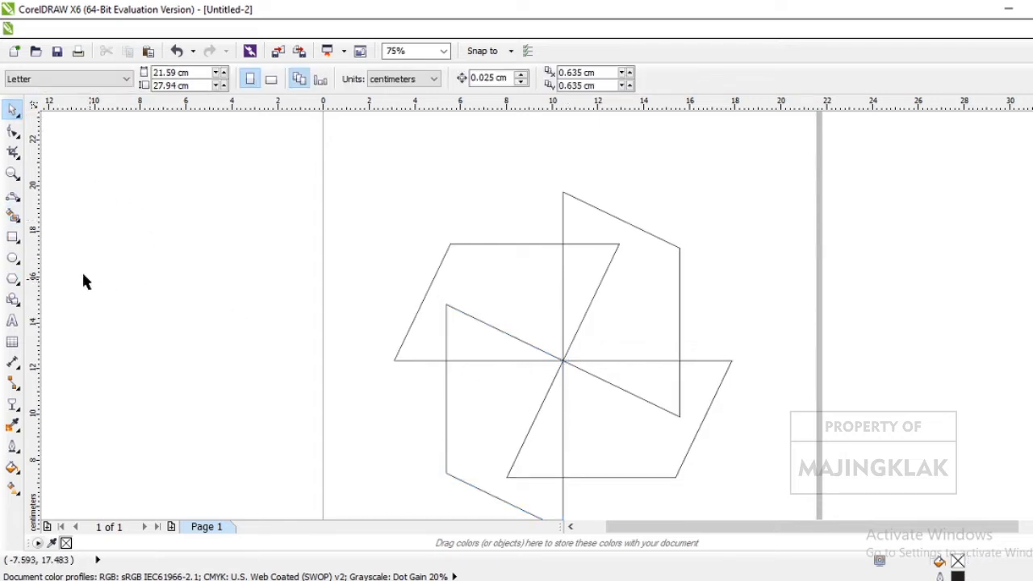
Smart-fill the four outer blade areas of the pinwheel with orange, leaving the narrow overlap triangles empty.
left_click(13, 215)
left_click(488, 291)
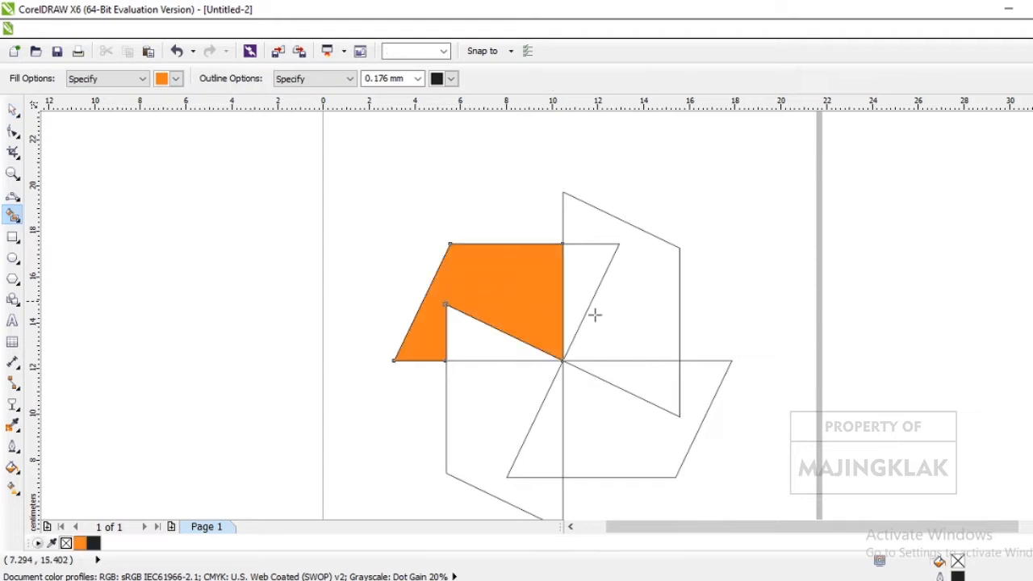
left_click(658, 329)
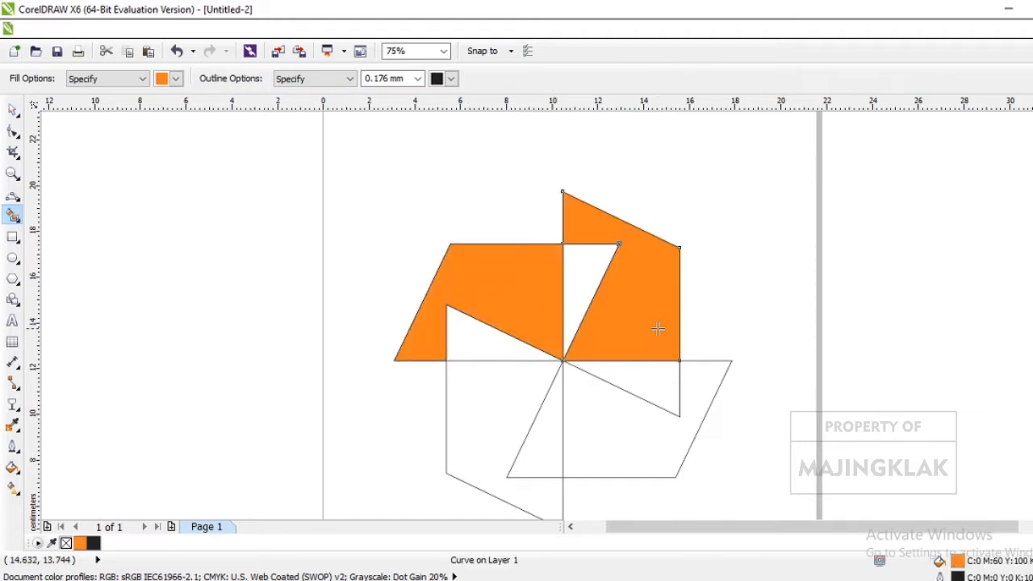
left_click(645, 404)
left_click(493, 423)
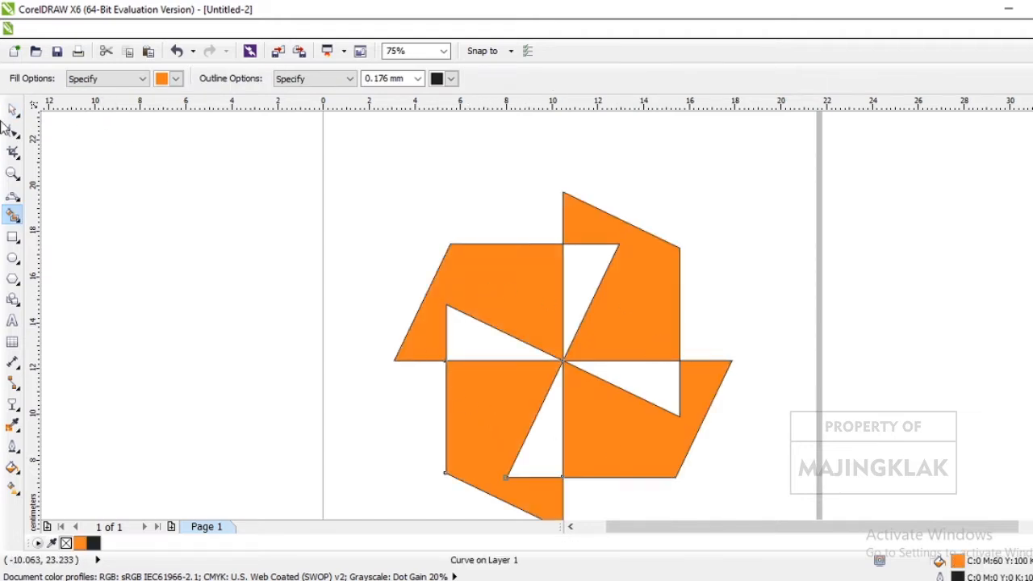
Delete the four original unfilled parallelograms beneath the orange blades.
left_click(13, 110)
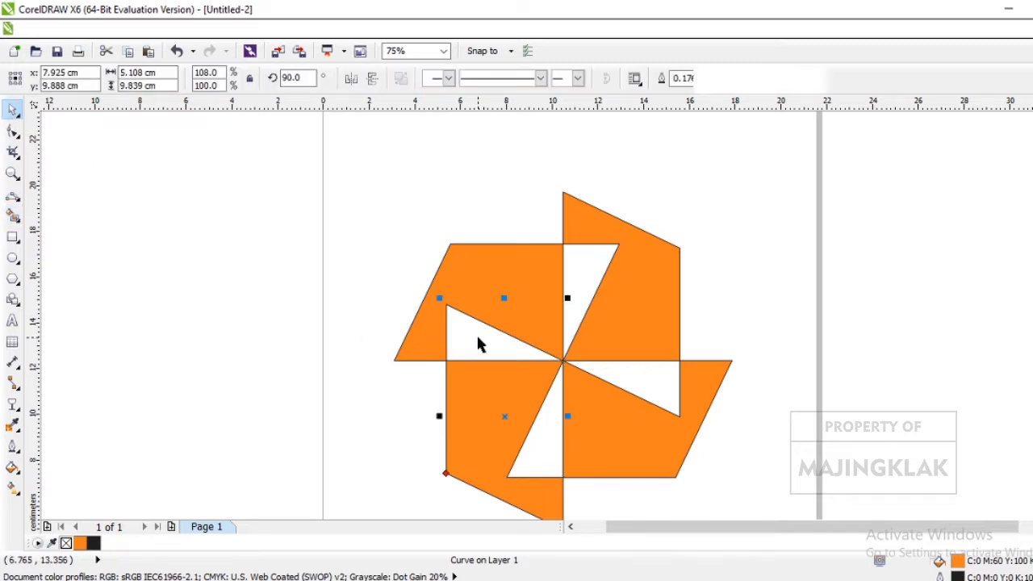
key("Escape")
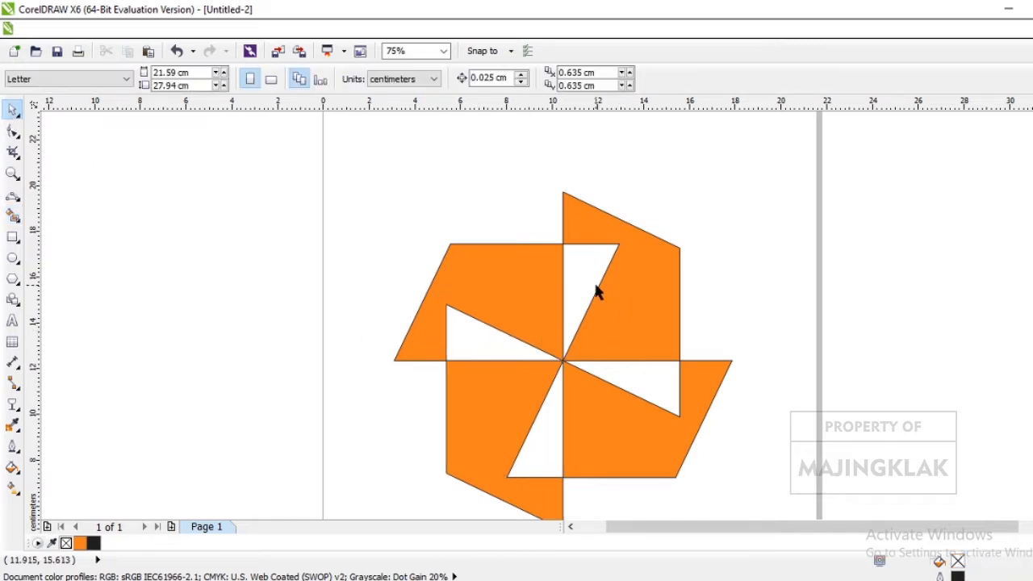
left_click(598, 292)
key("Escape")
left_click(653, 382)
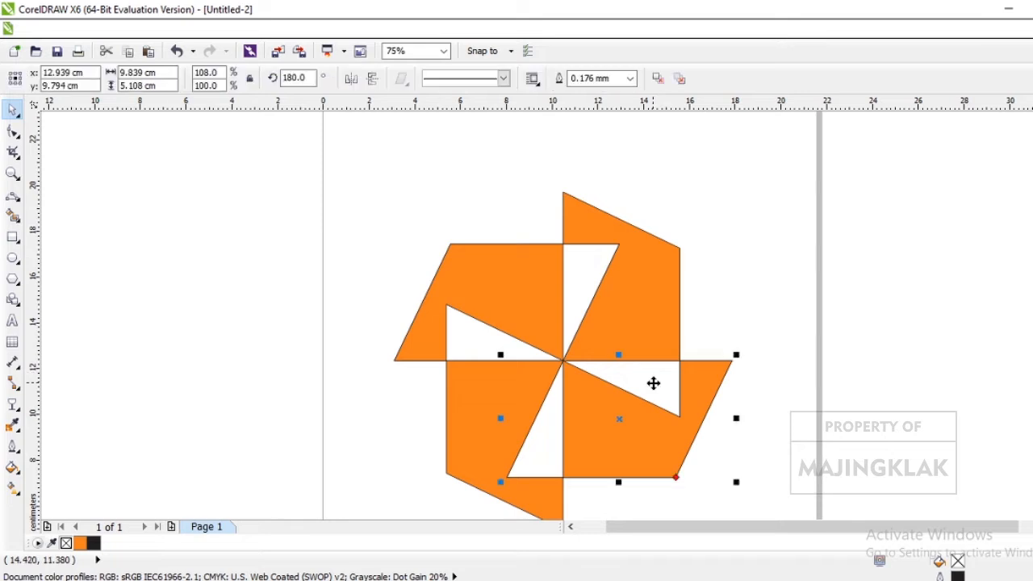
key("Escape")
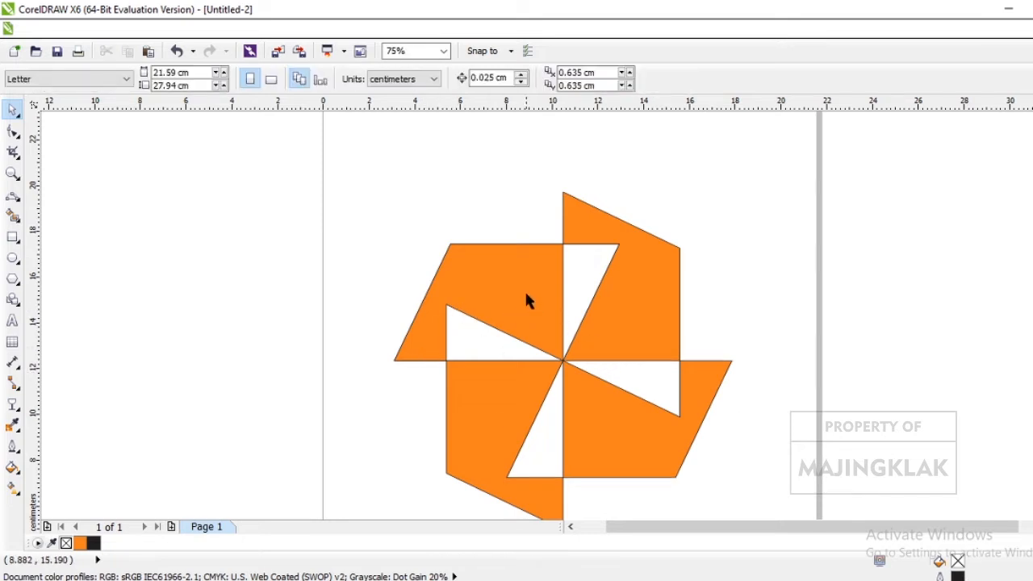
left_click(586, 288)
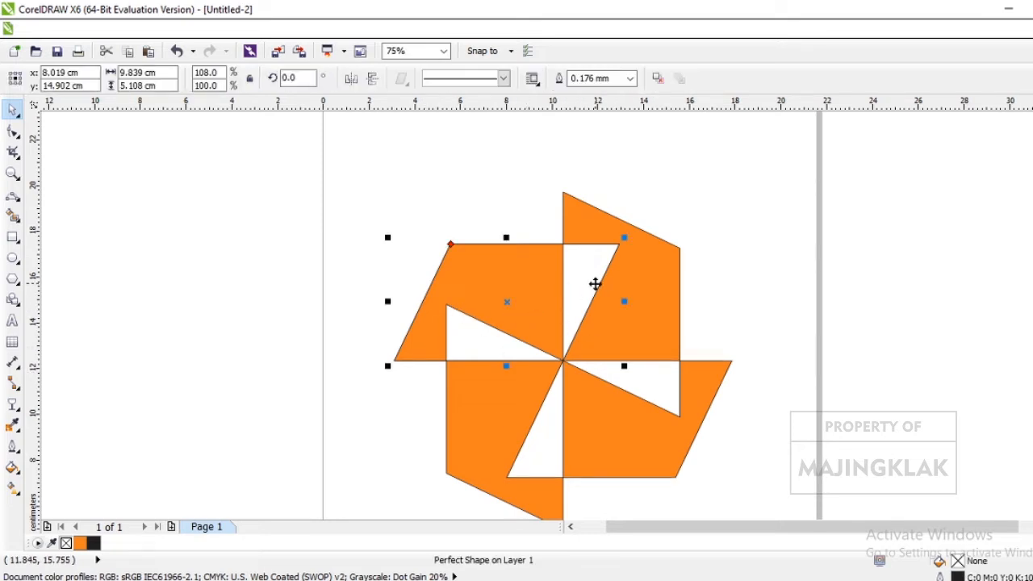
key("Escape")
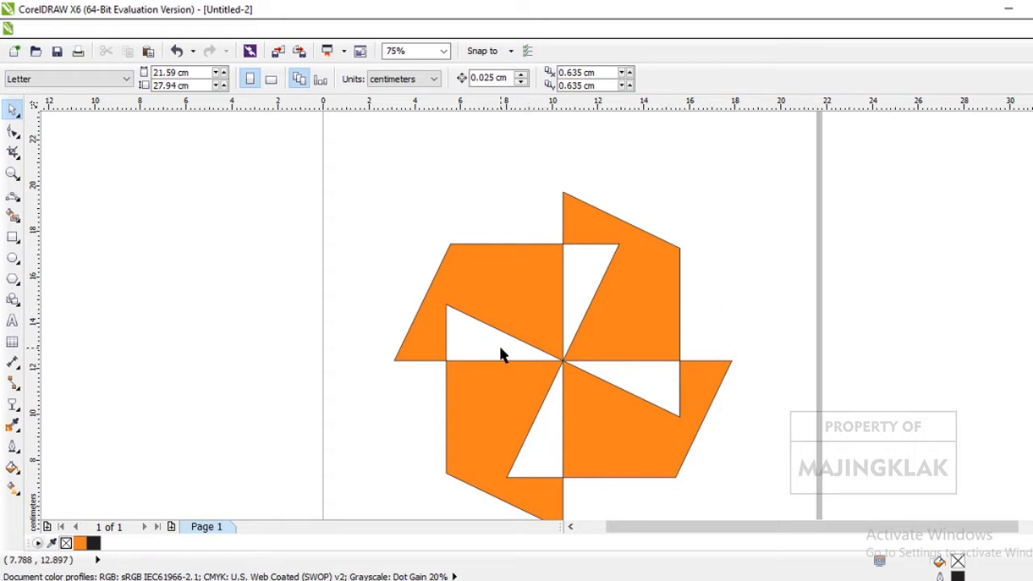
Set the outline width of the upper-right and upper-left blades to None.
left_click(663, 246)
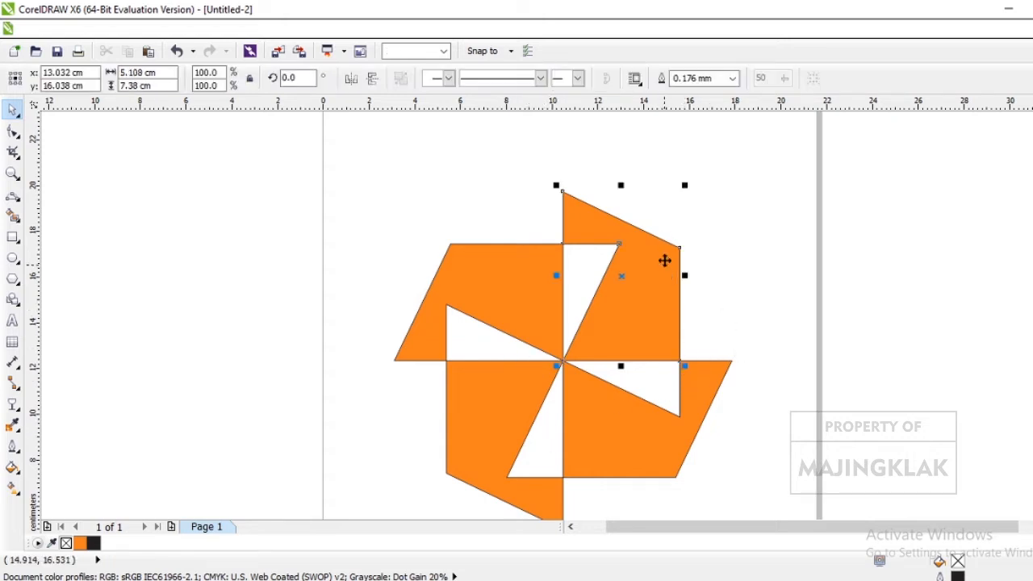
left_click(732, 79)
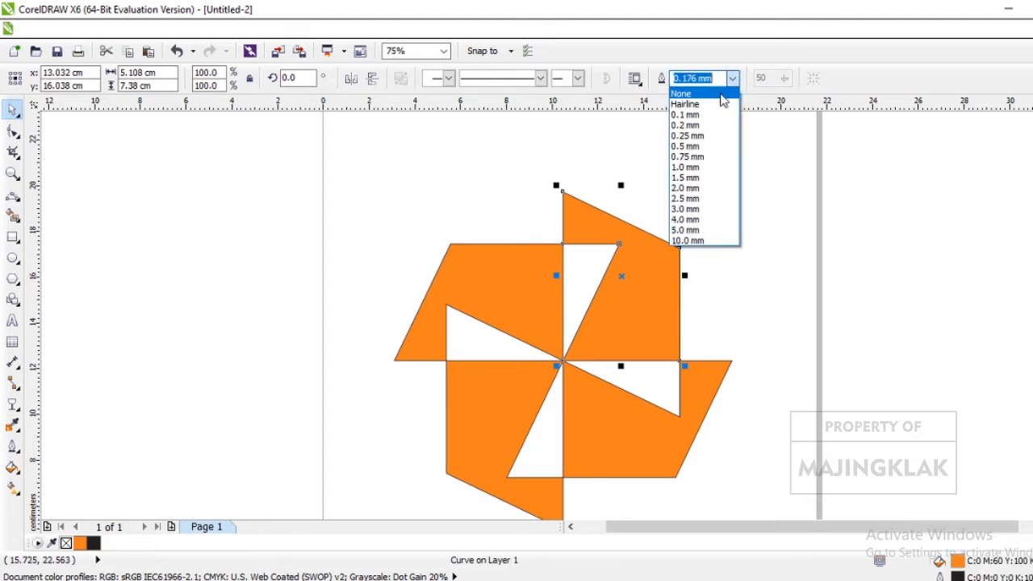
left_click(687, 88)
key("Escape")
left_click(521, 268)
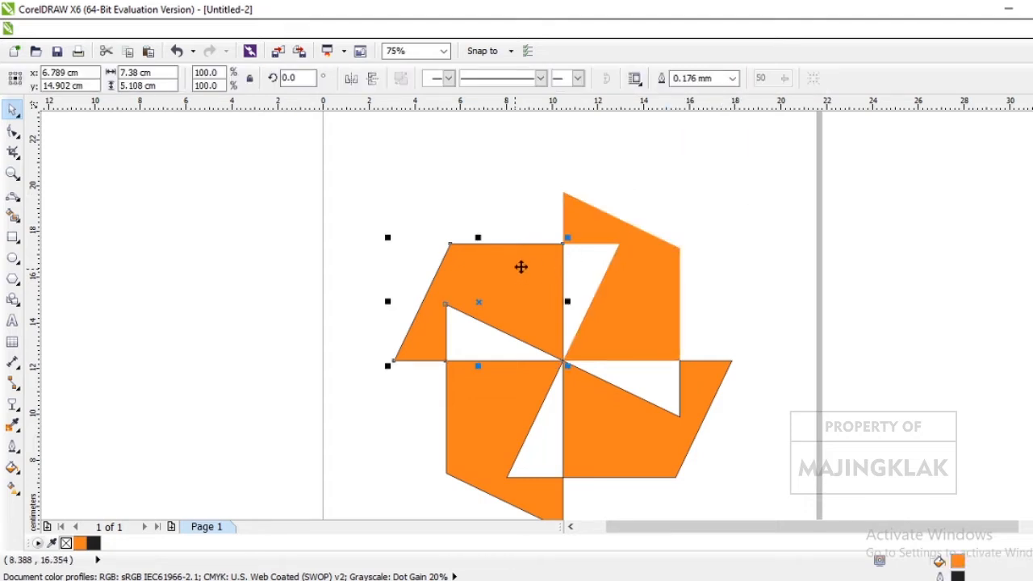
left_click(726, 80)
left_click(732, 78)
left_click(744, 92)
key("Escape")
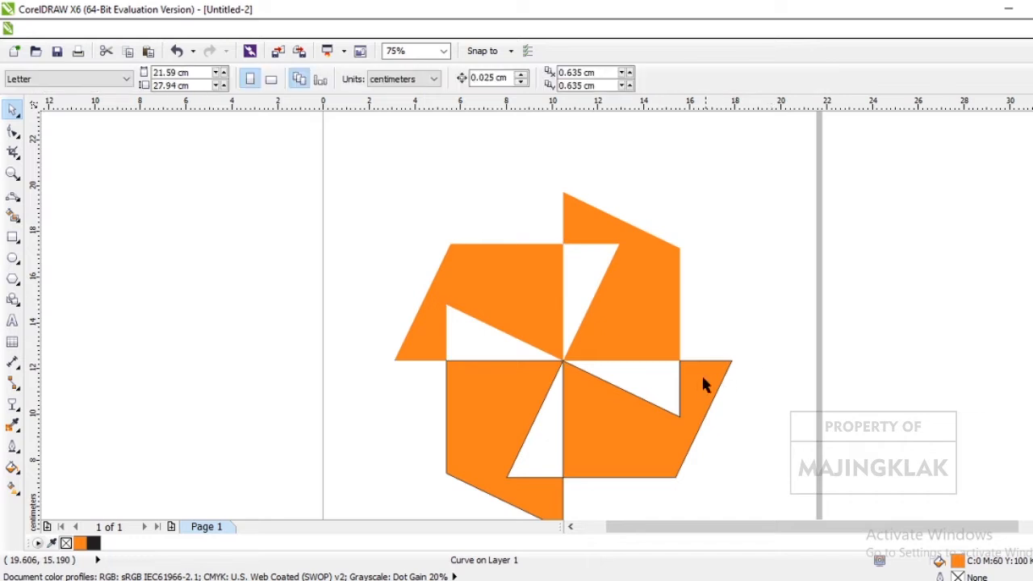
Set the outline width of the lower-right and lower-left blades to None.
left_click(701, 373)
left_click(732, 78)
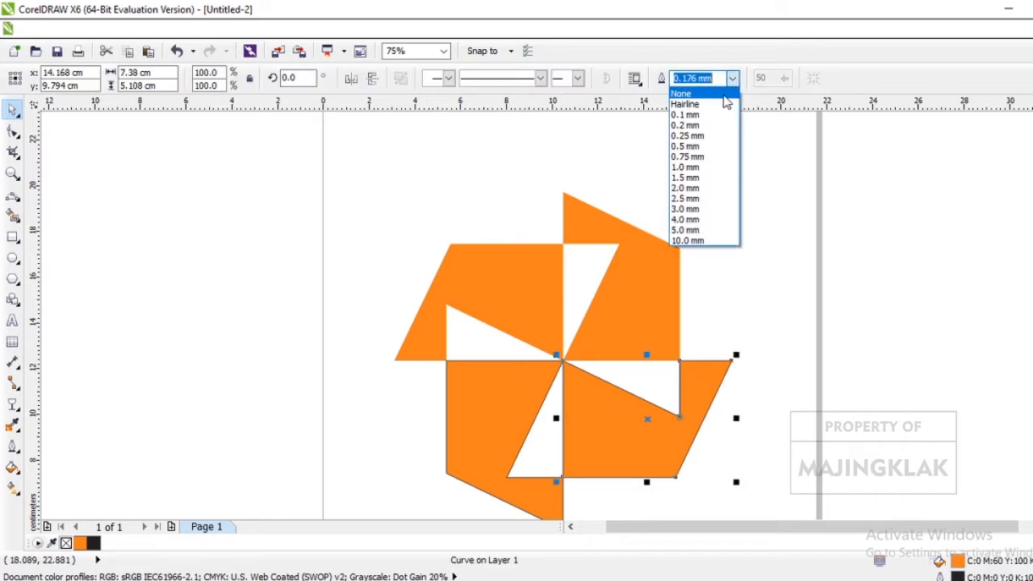
left_click(687, 88)
key("Escape")
left_click(464, 453)
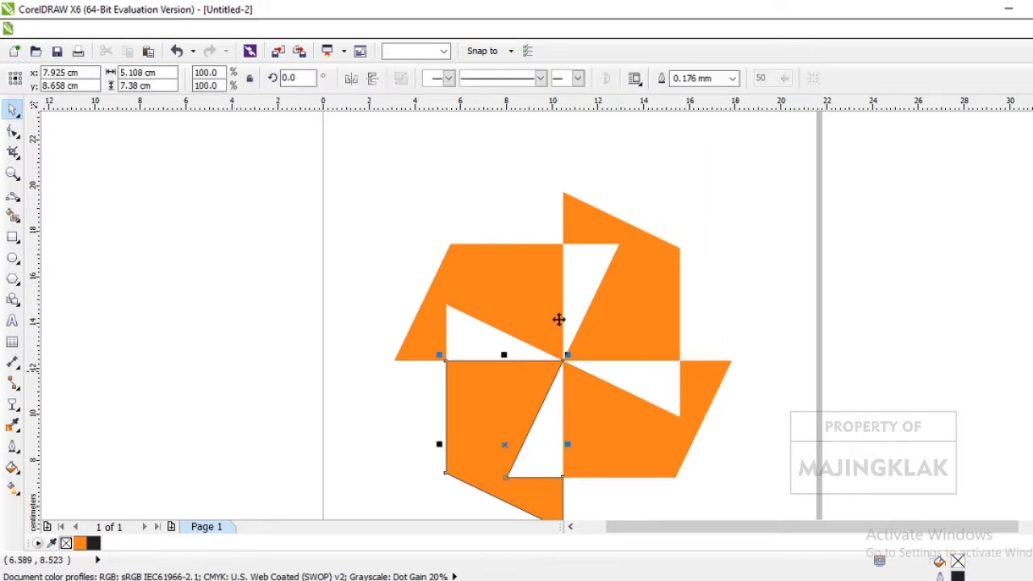
left_click(732, 79)
scroll(710, 101, "up", 3)
left_click(687, 87)
key("Escape")
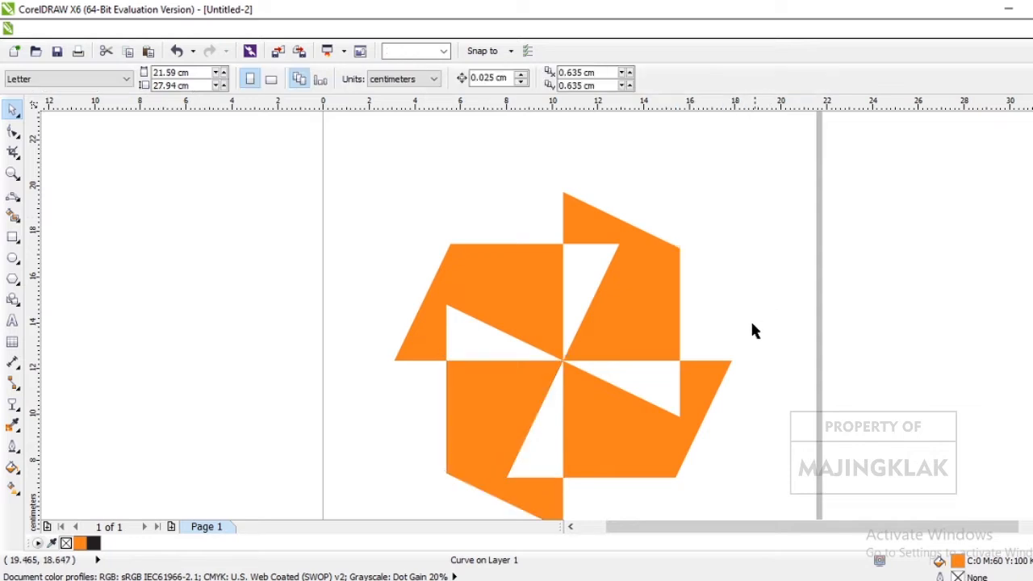
Recolour the upper-right blade cyan and the lower-right blade green.
left_click(662, 326)
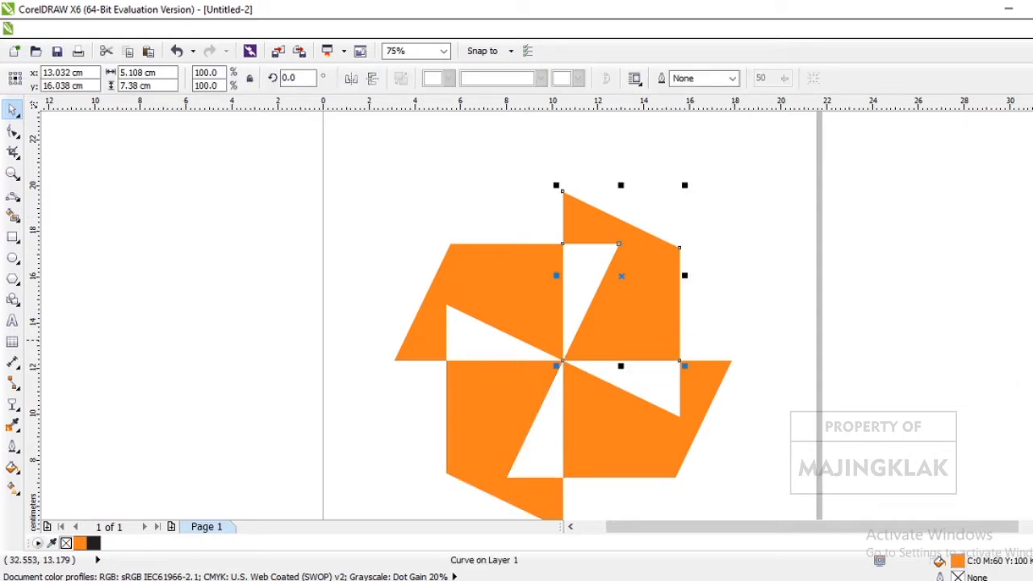
left_click(1032, 324)
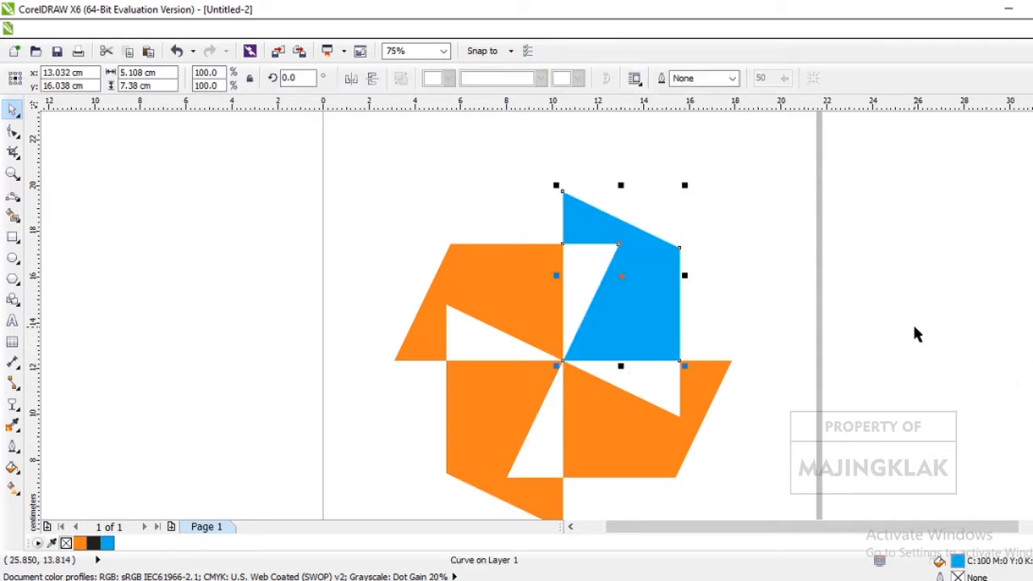
key("Escape")
left_click(638, 441)
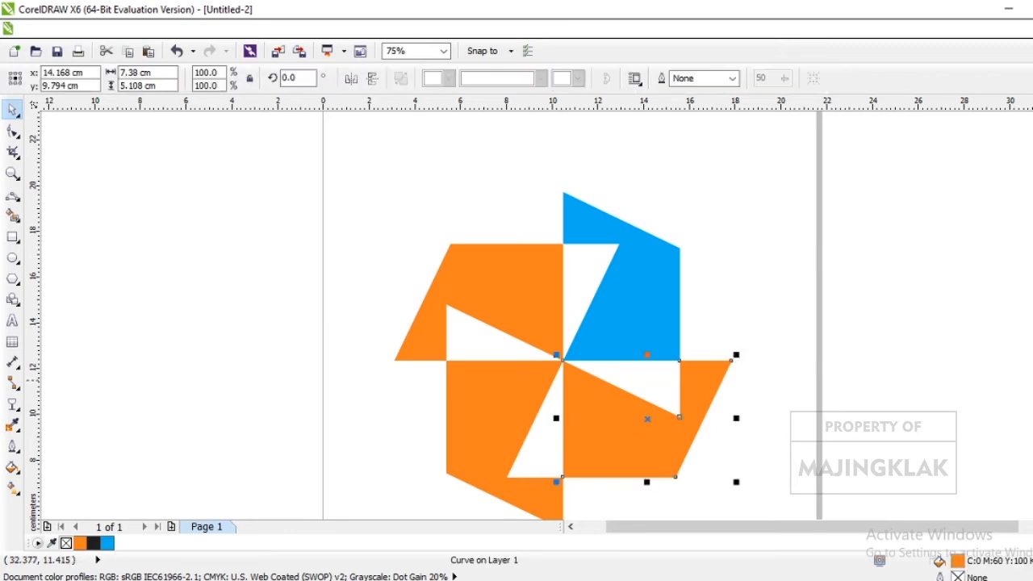
left_click(1032, 339)
key("Escape")
Recolour the lower-left blade yellow and the upper-left blade red.
left_click(501, 377)
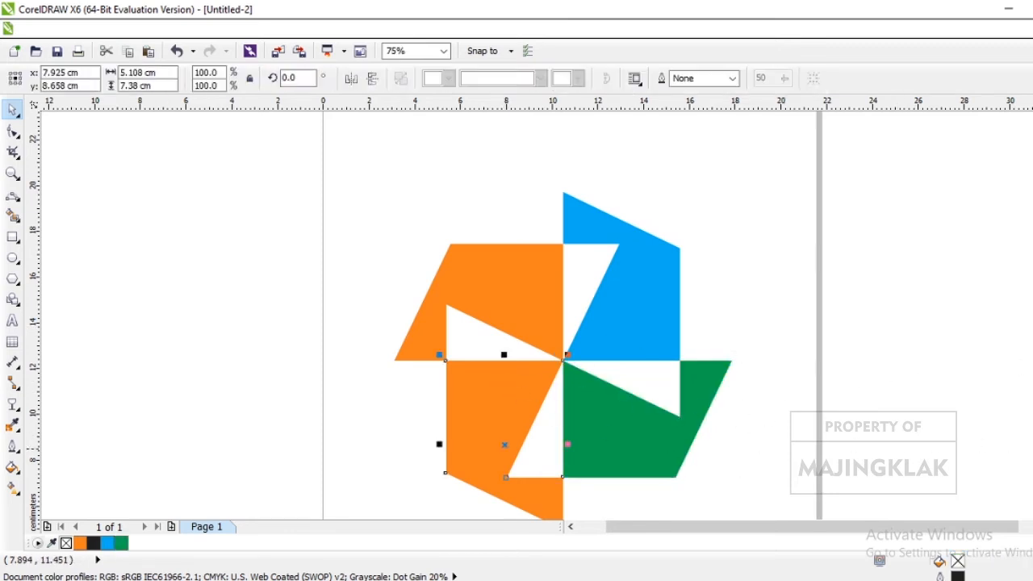
left_click(1032, 367)
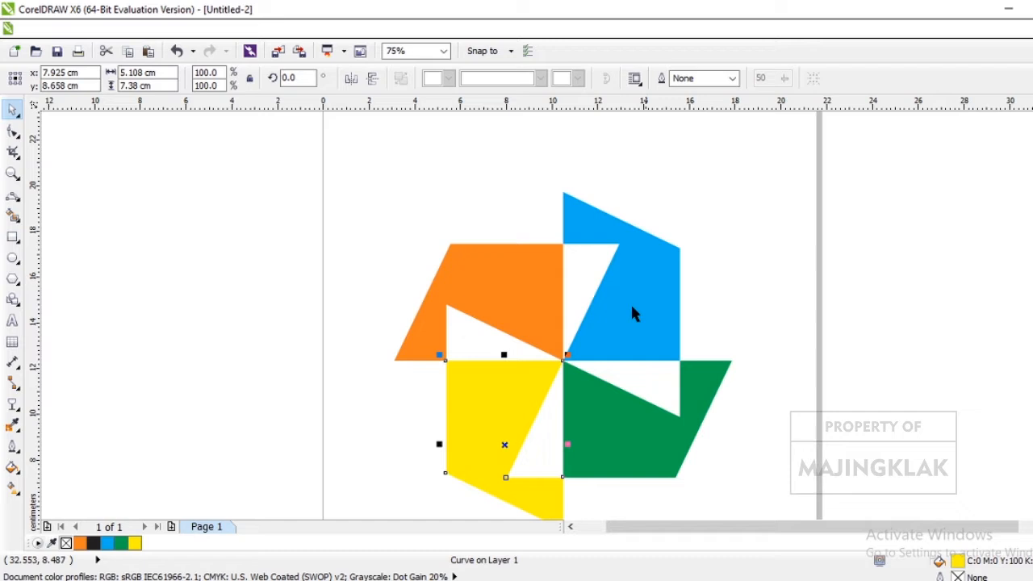
left_click(531, 286)
left_click(1032, 425)
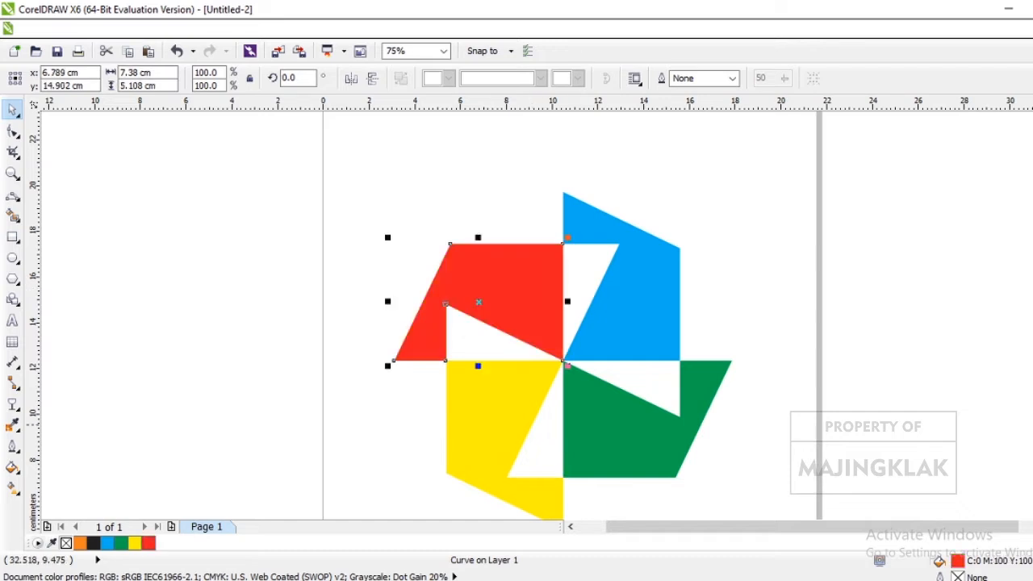
scroll(716, 262, "down", 1)
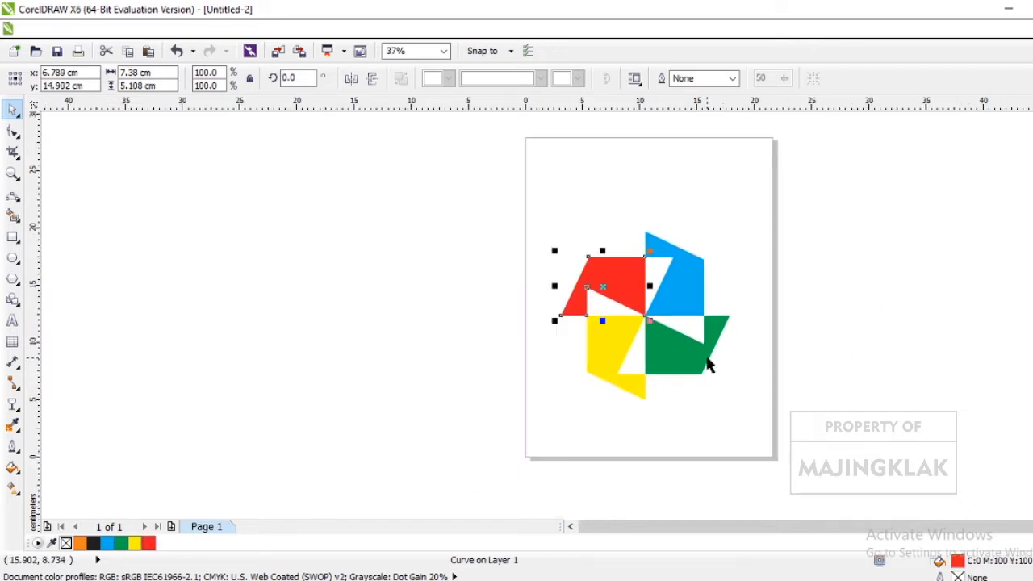
scroll(738, 299, "up", 1)
left_click(737, 295)
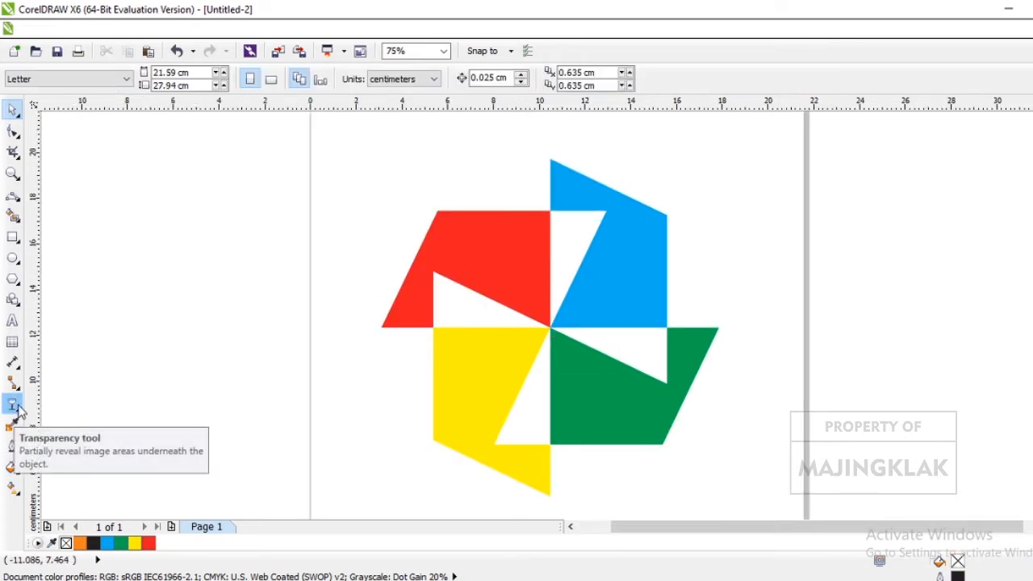
Apply a horizontal linear gradient to the upper-left blade with red at both ends, a white stop at 82% and a red stop at 48%.
left_click(21, 485)
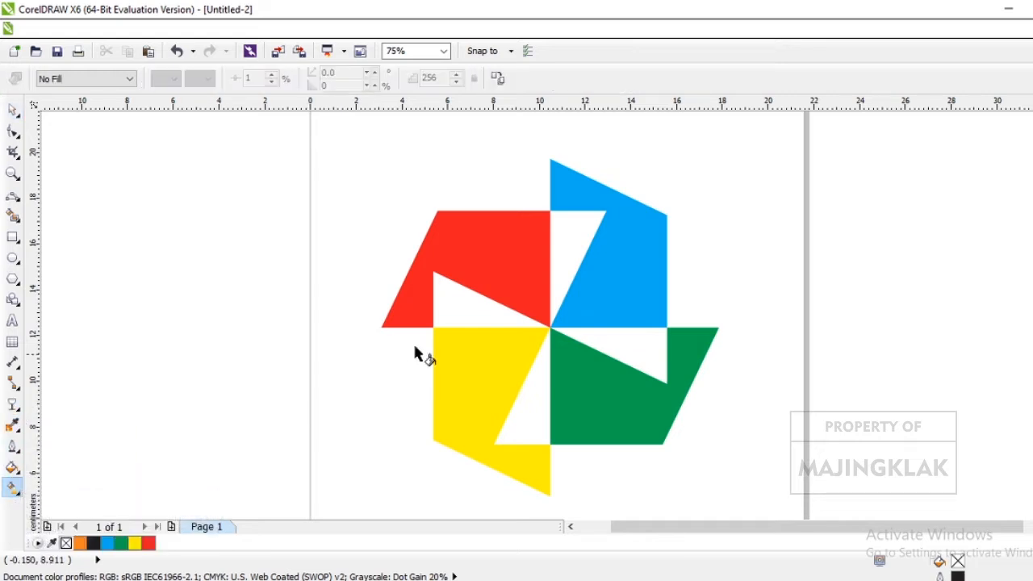
left_click(427, 292)
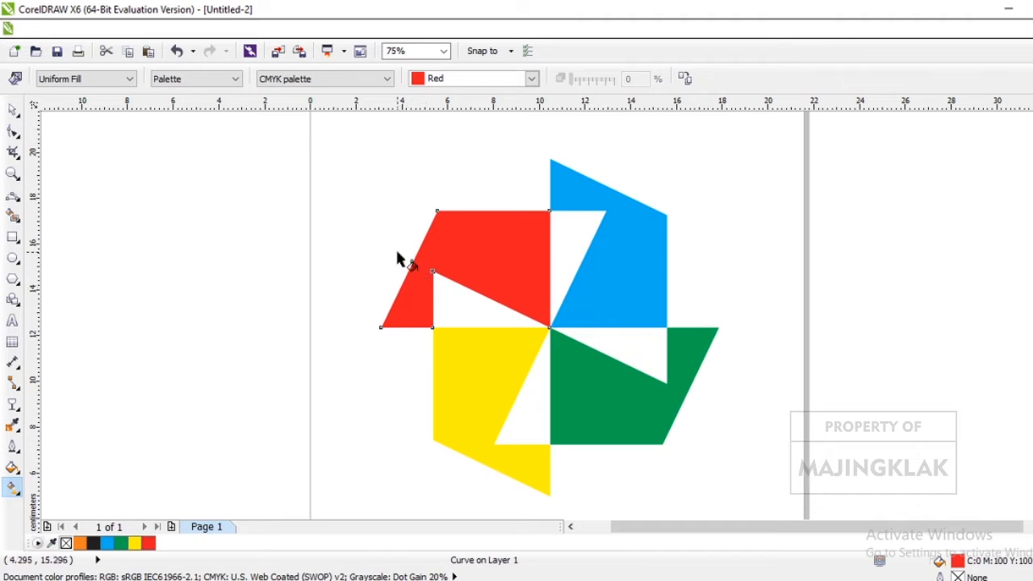
left_click_drag(396, 251, 555, 256)
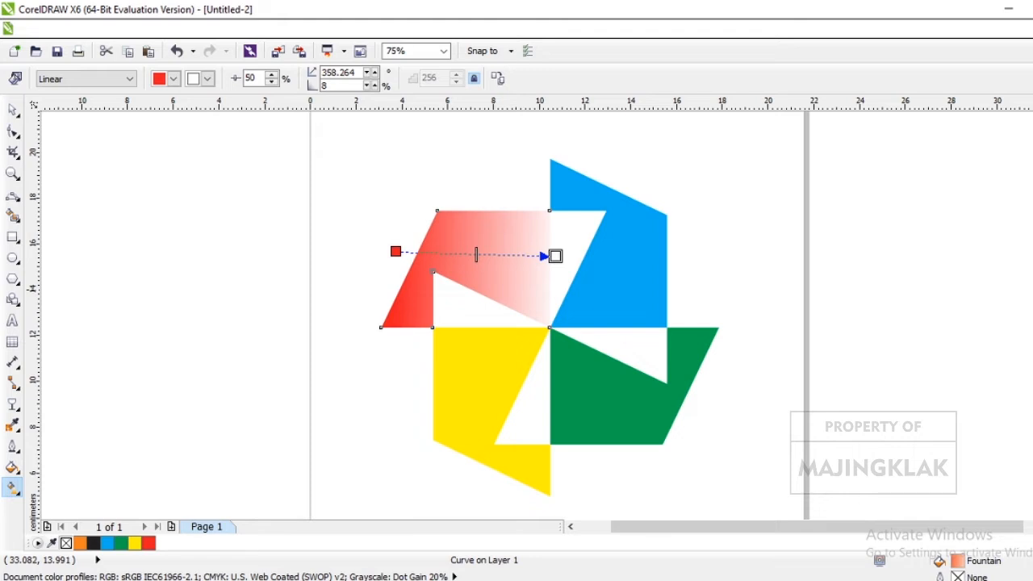
left_click_drag(646, 256, 555, 256)
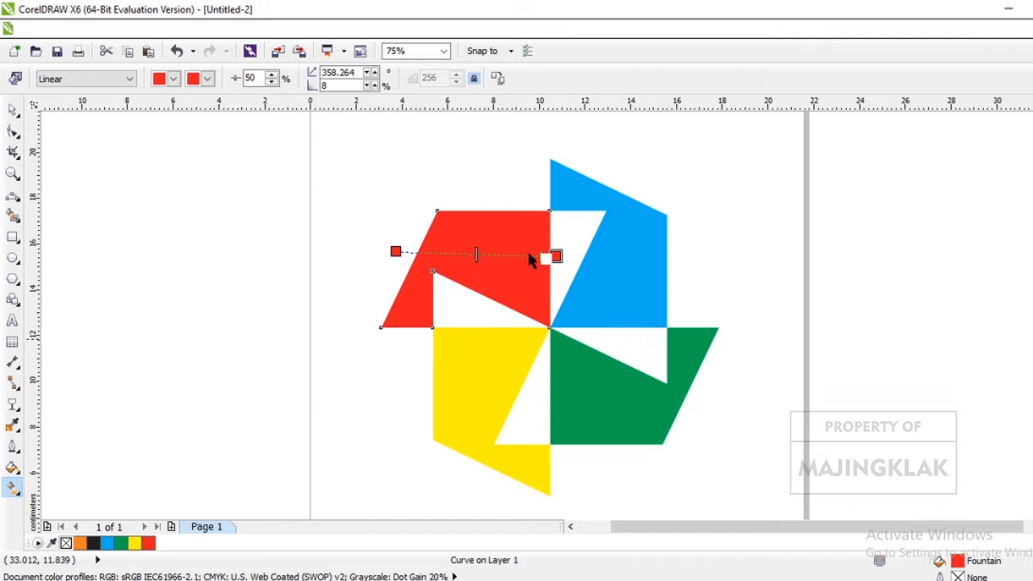
left_click_drag(530, 257, 527, 256)
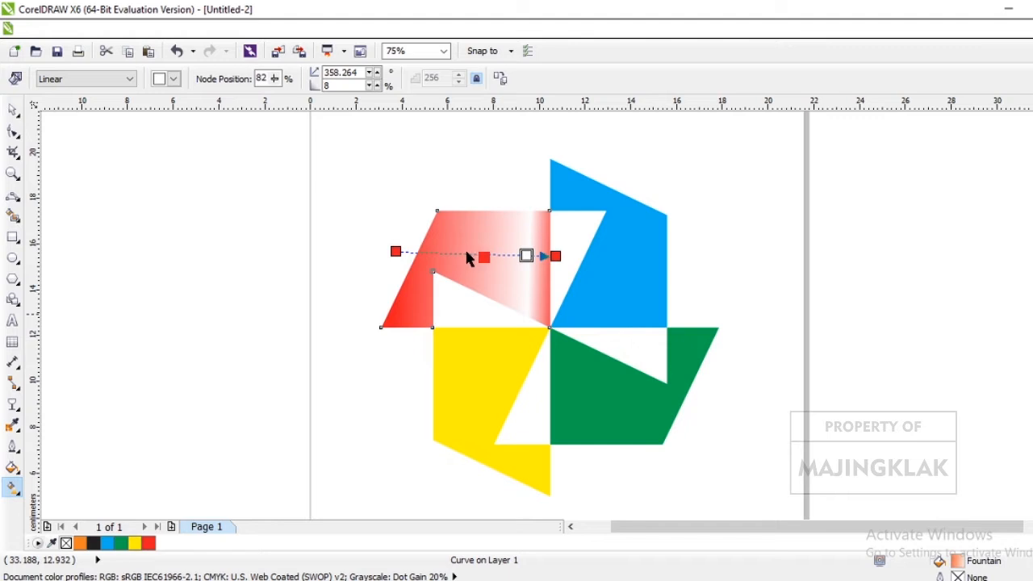
left_click_drag(473, 253, 473, 255)
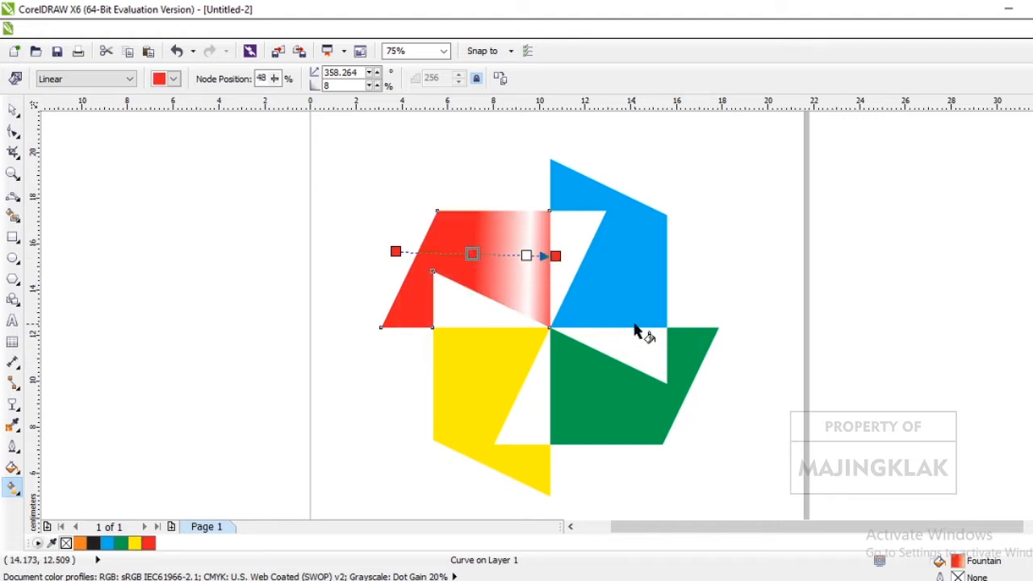
Give the lower-left blade a vertical linear gradient with yellow ends, a white stop at 16% and a yellow stop about midway.
left_click(493, 352)
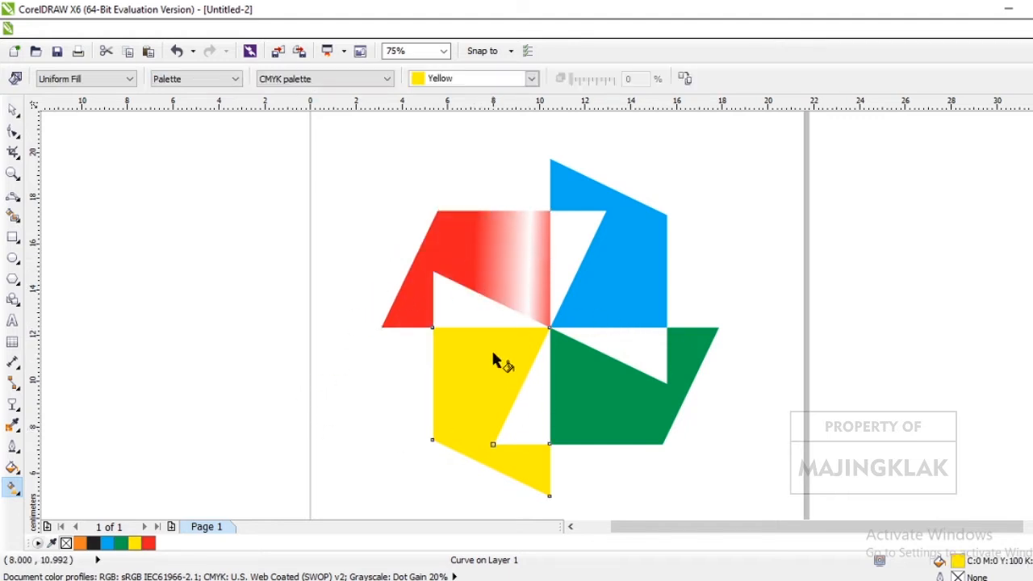
left_click_drag(483, 327, 480, 475)
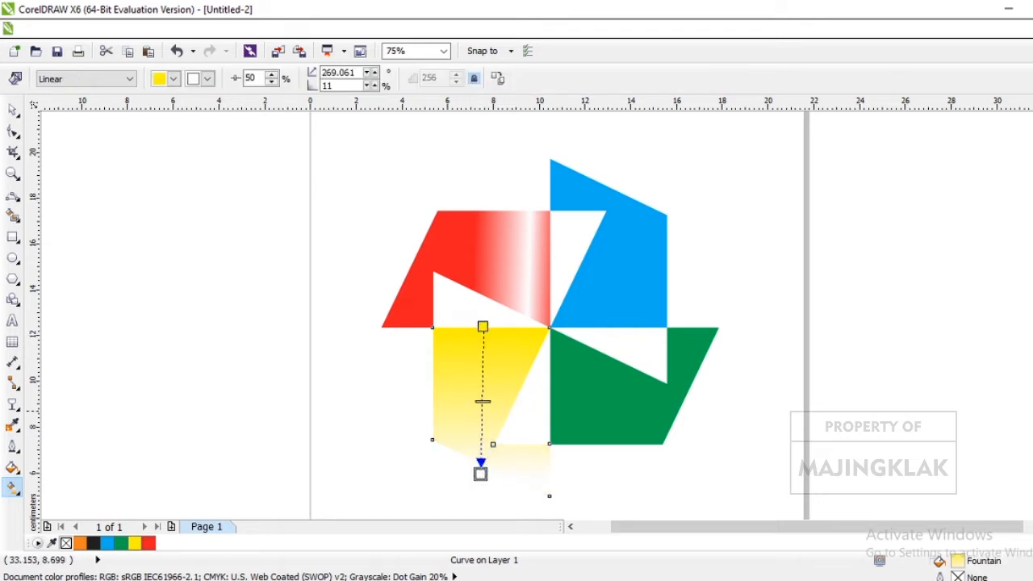
left_click_drag(475, 389, 480, 475)
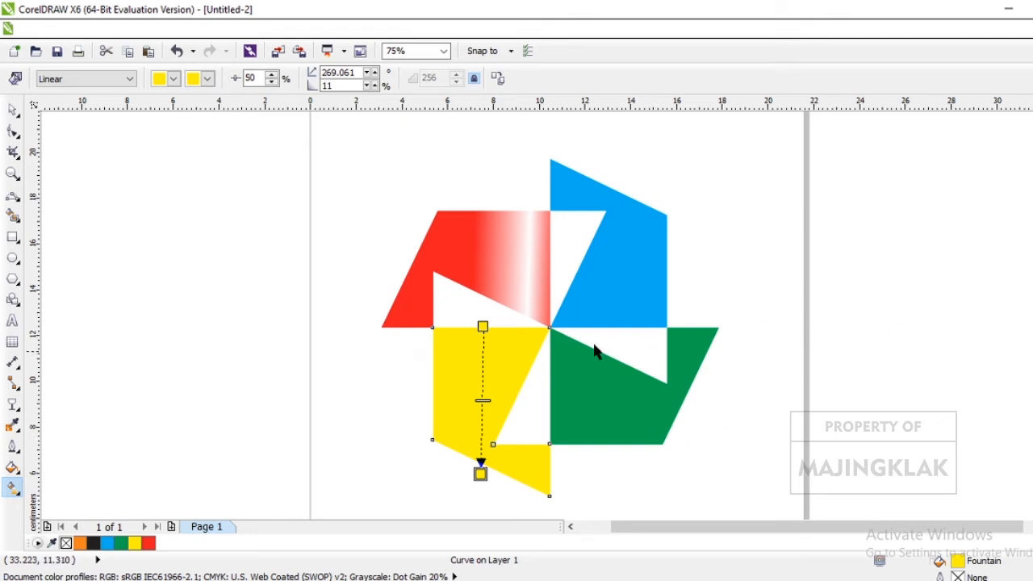
double_click(482, 344)
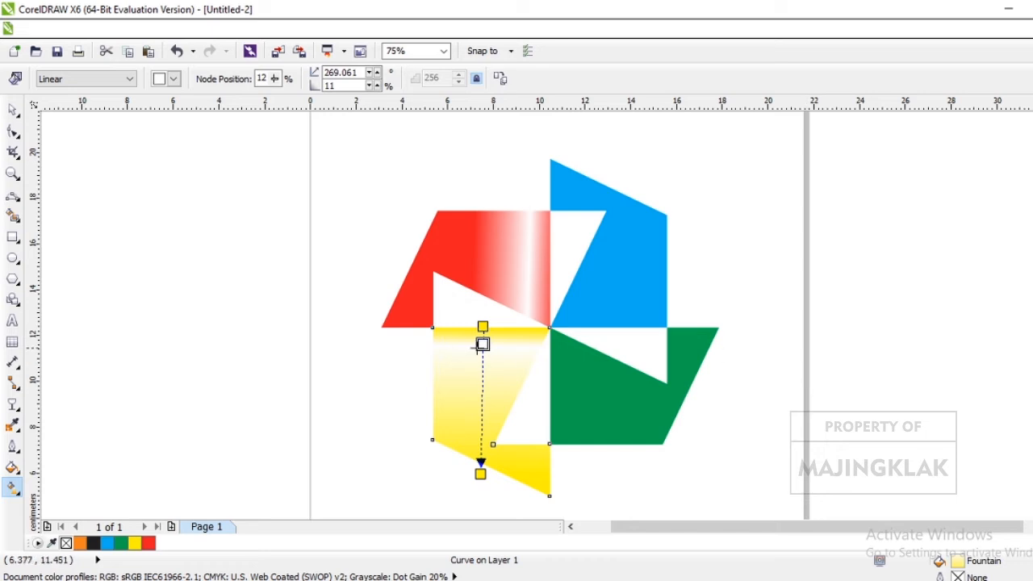
left_click_drag(482, 345, 481, 350)
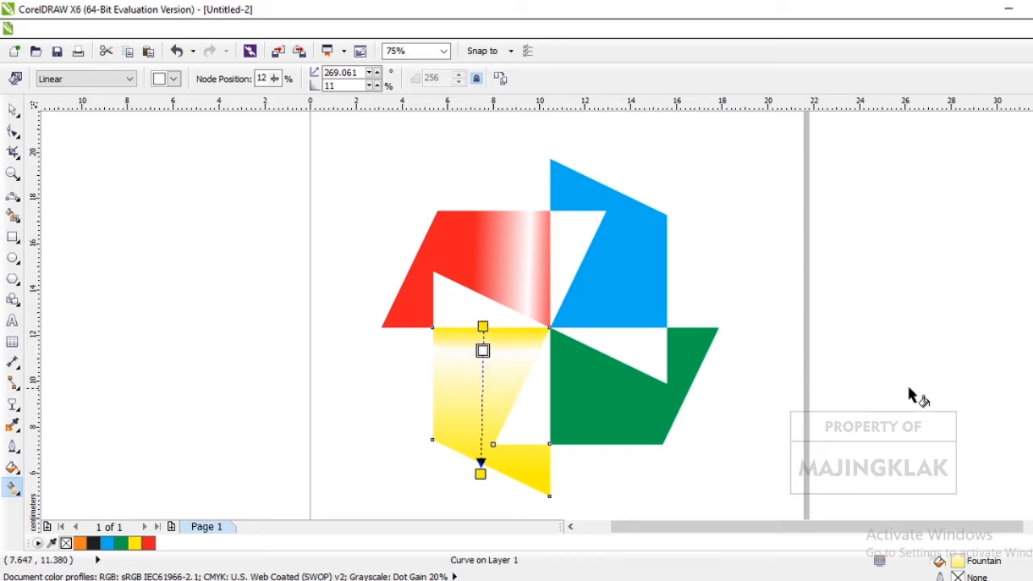
left_click_drag(495, 444, 482, 400)
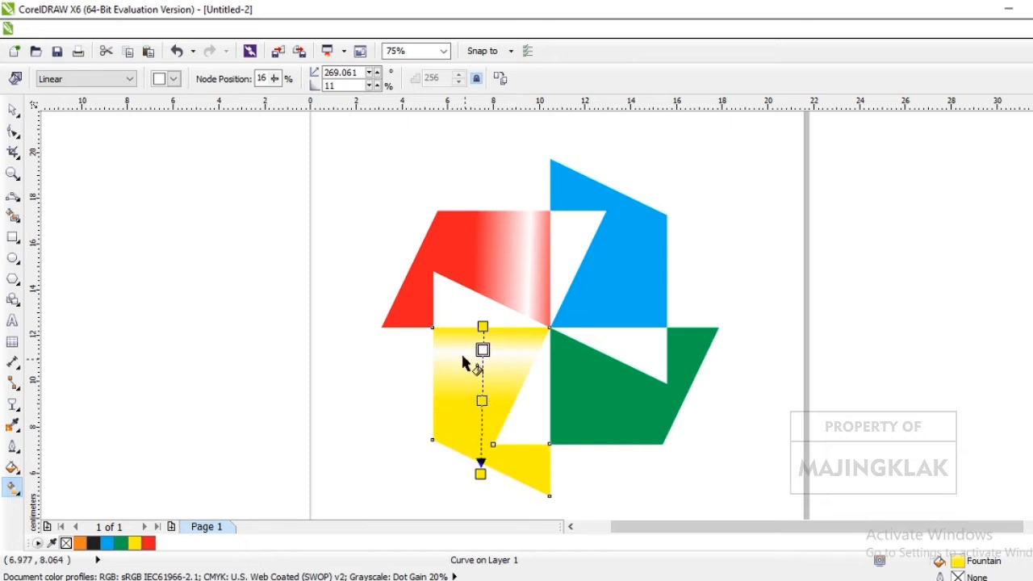
Apply a horizontal linear gradient across the lower-right blade with green at both ends.
left_click(12, 109)
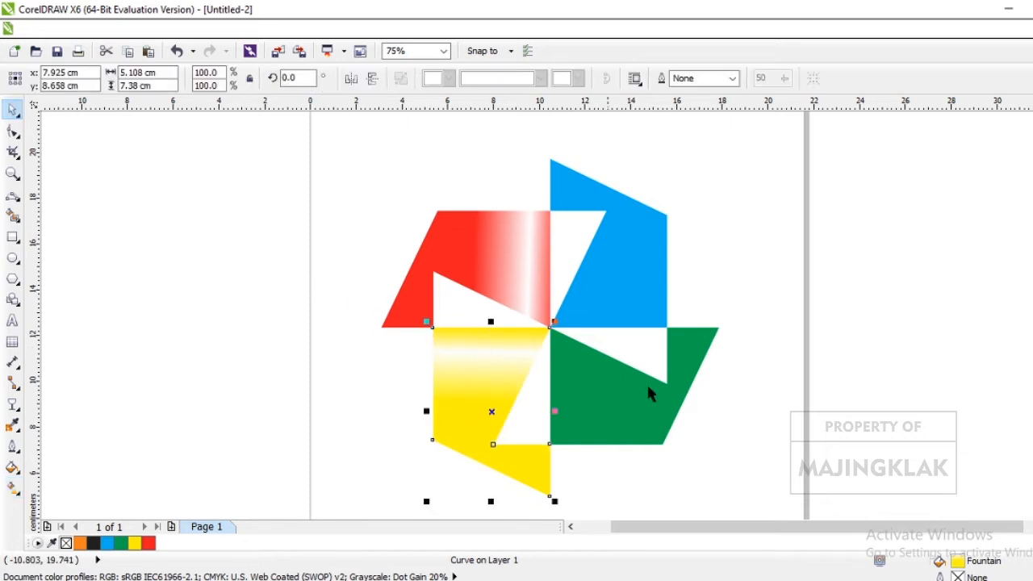
left_click(643, 387)
left_click(12, 488)
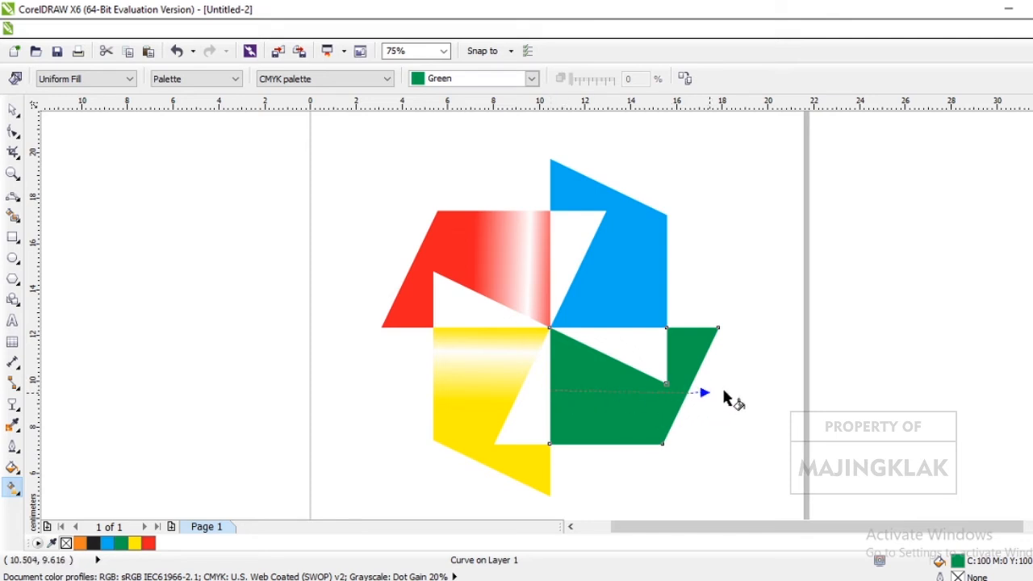
left_click_drag(724, 392, 706, 389)
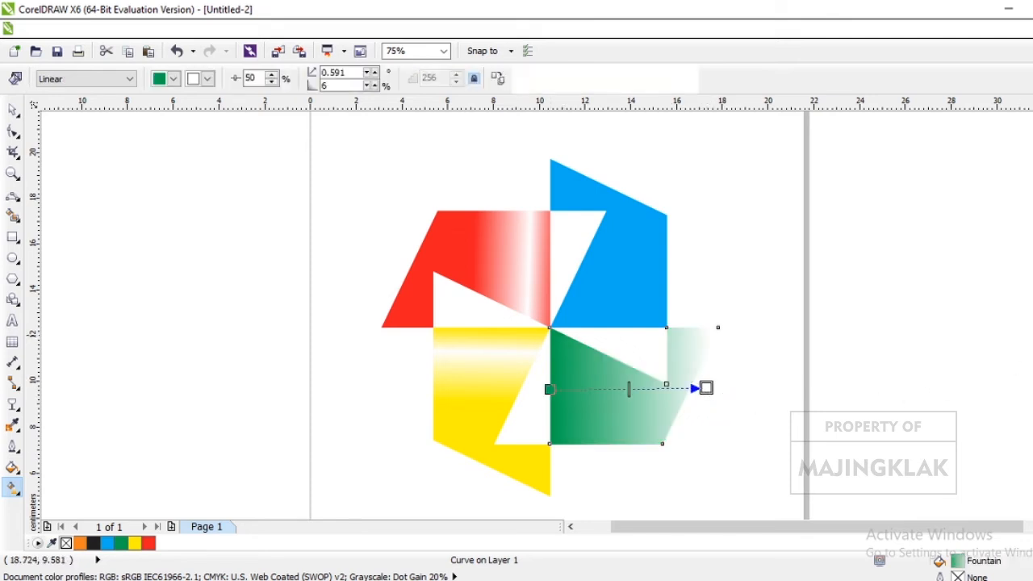
left_click_drag(783, 401, 704, 388)
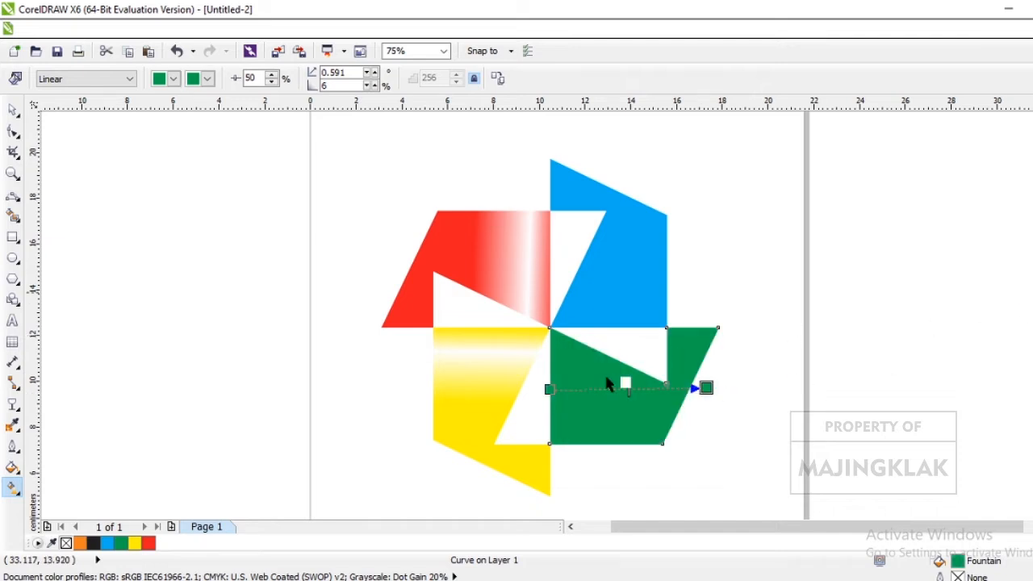
Add a white stop at 13% and a green stop at 49% to the lower-right blade's gradient.
left_click_drag(570, 396, 570, 389)
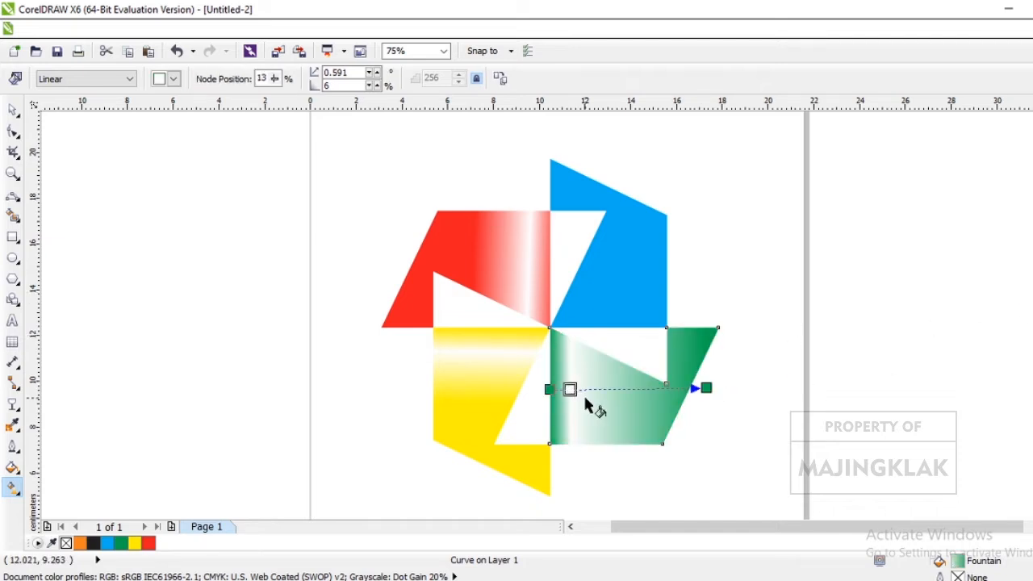
left_click_drag(707, 394, 631, 389)
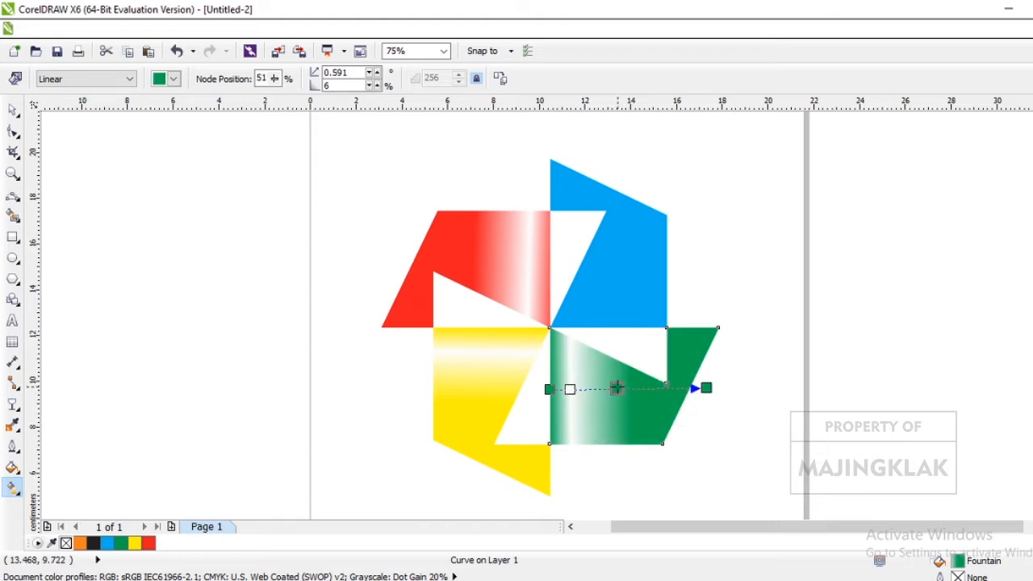
left_click(616, 388)
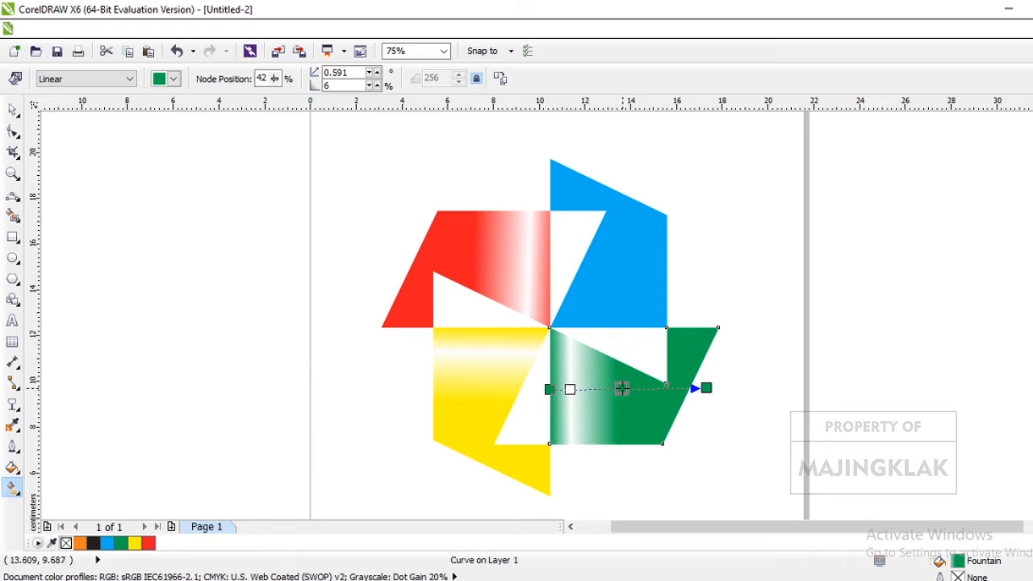
left_click_drag(628, 390, 629, 390)
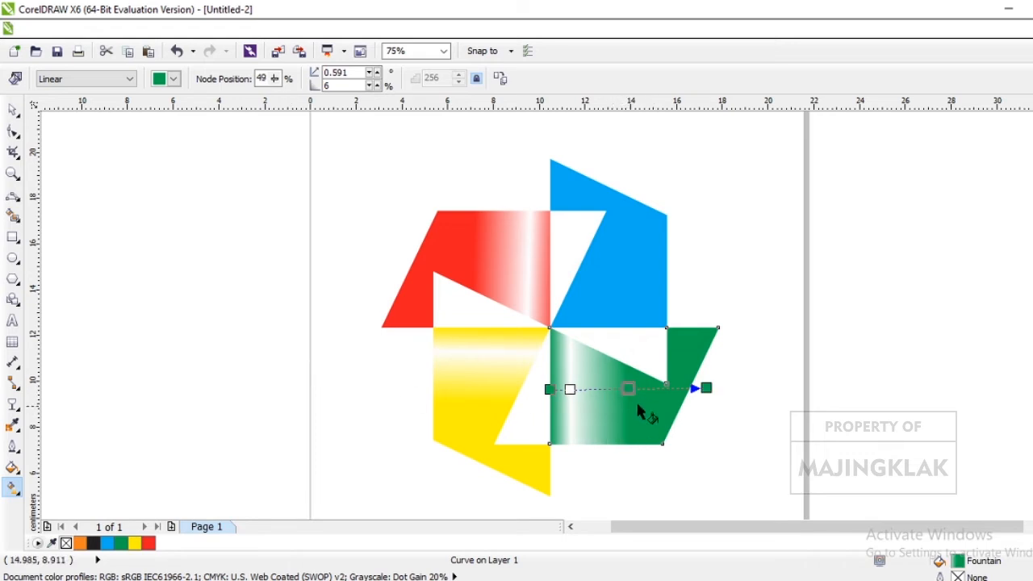
left_click(16, 110)
left_click(115, 358)
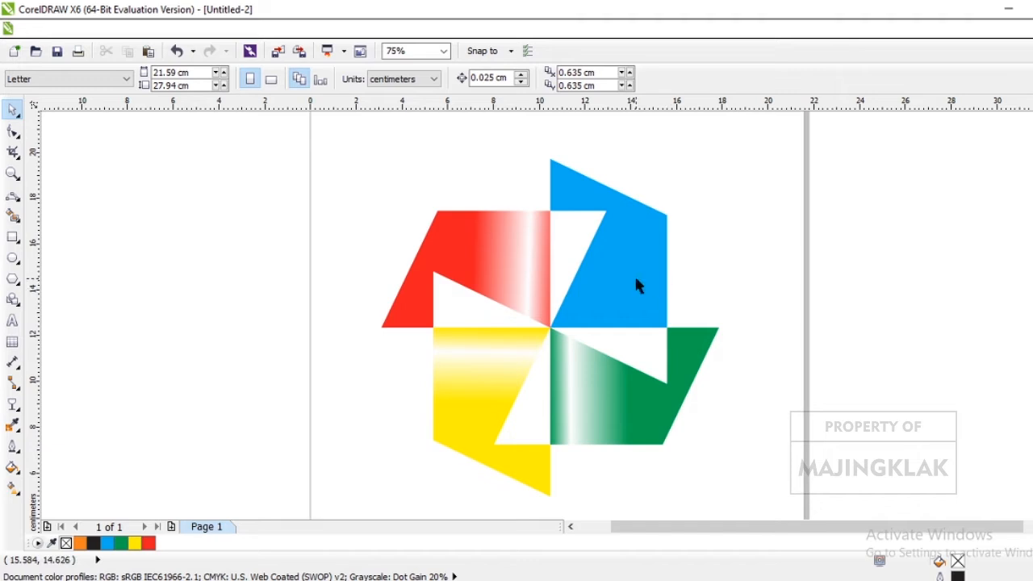
Apply an upward linear gradient to the upper-right blade with cyan at both ends.
left_click(634, 276)
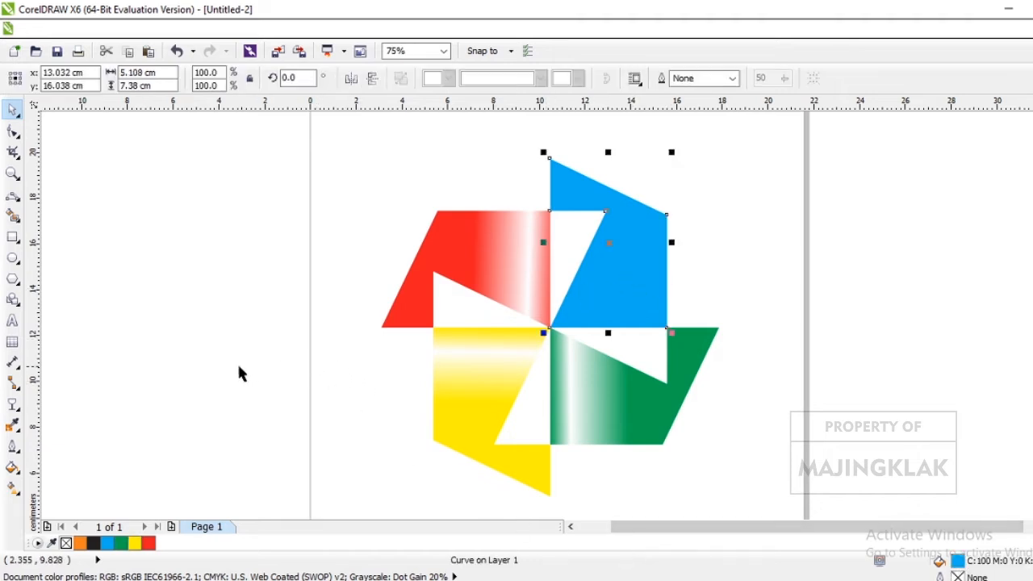
left_click(13, 487)
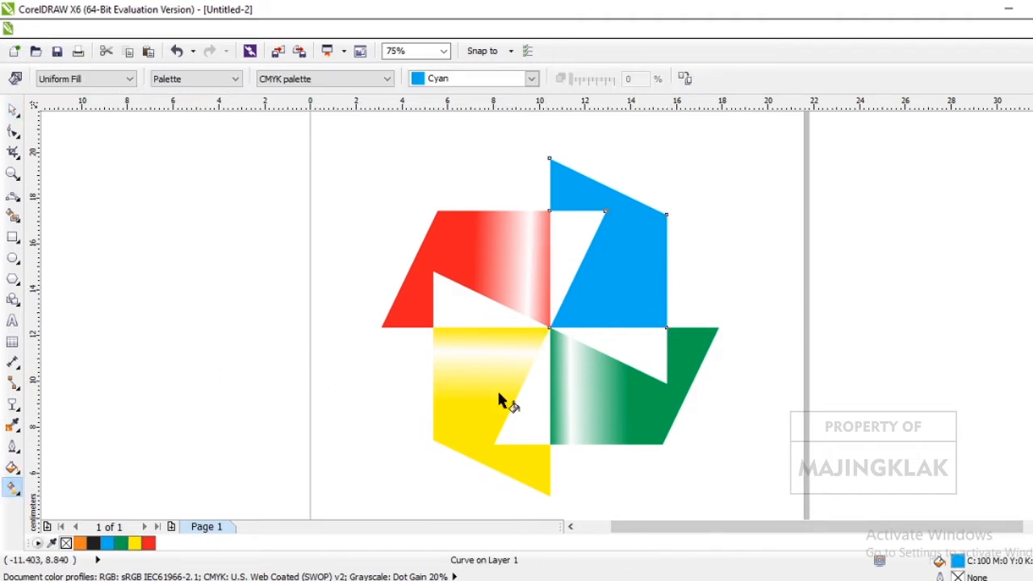
left_click_drag(603, 328, 606, 172)
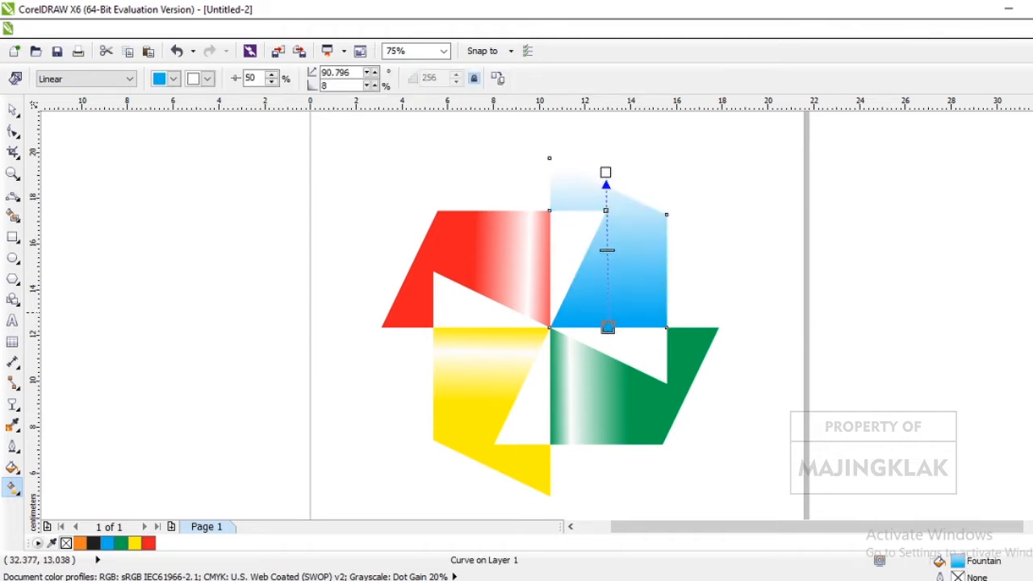
left_click_drag(695, 186, 606, 171)
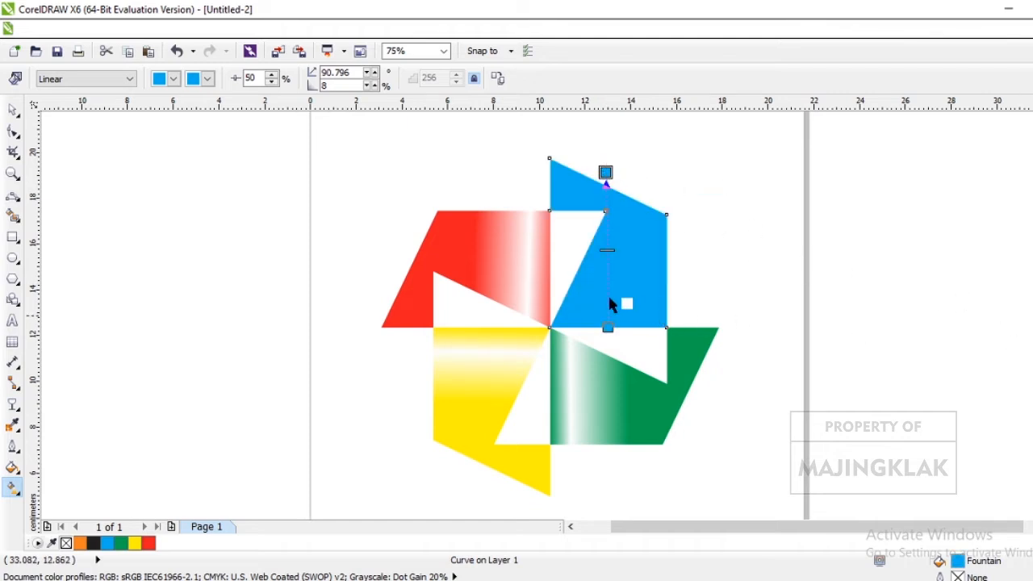
Add a white stop at 13% and a cyan stop at 54% to the upper-right blade's gradient.
left_click_drag(610, 307, 609, 301)
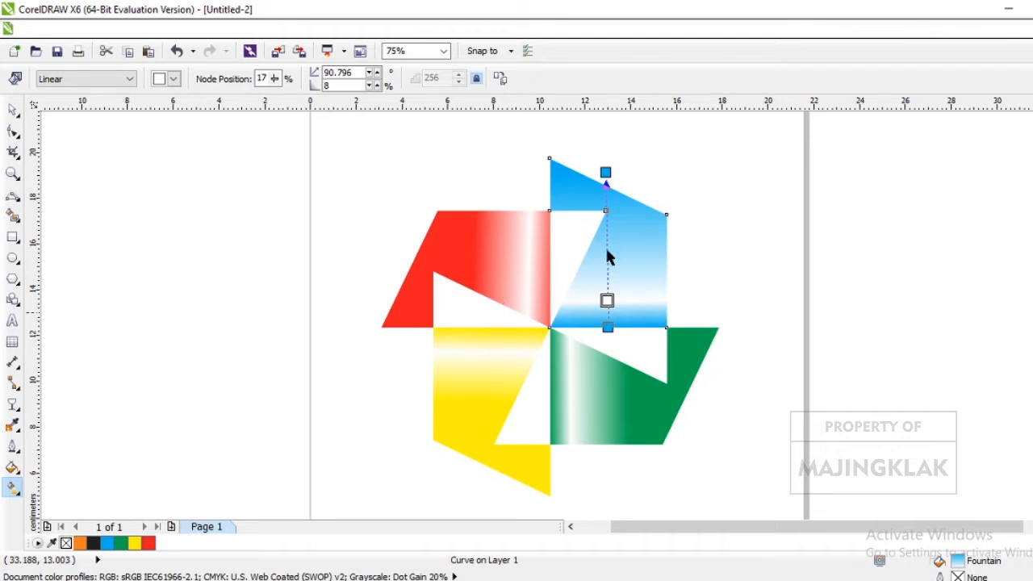
left_click_drag(607, 250, 608, 246)
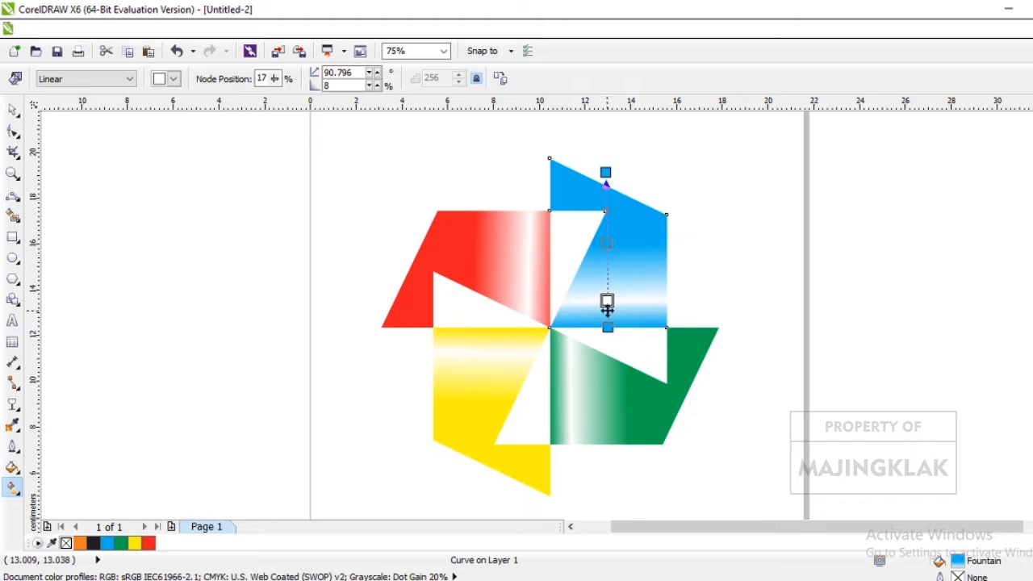
left_click_drag(607, 305, 607, 307)
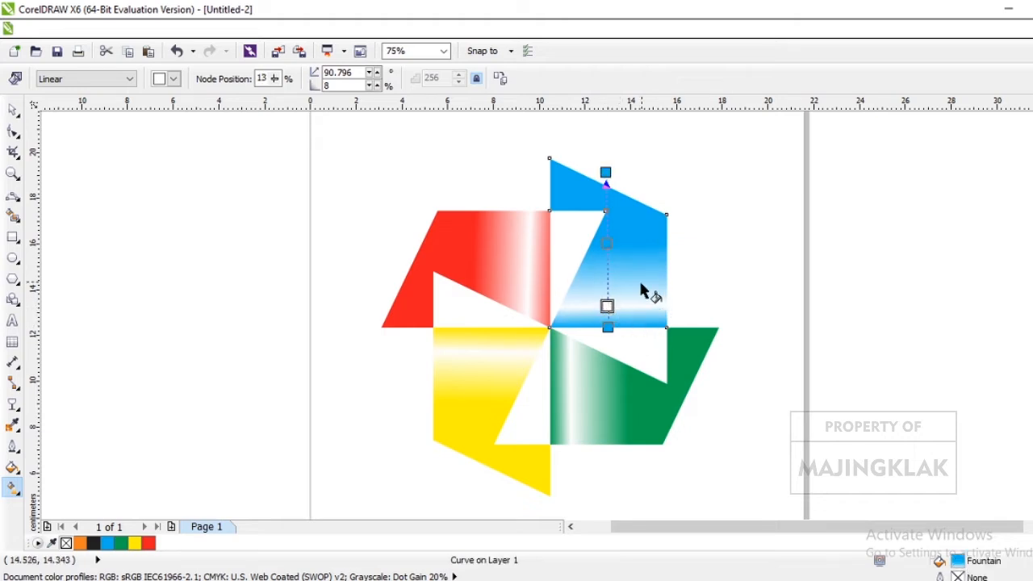
left_click(608, 240)
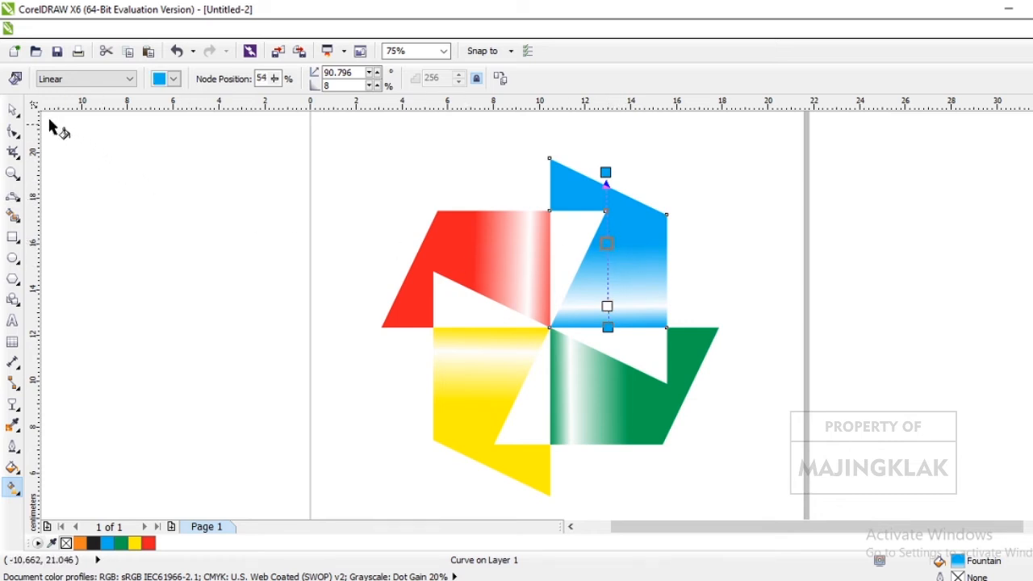
left_click(12, 109)
left_click(242, 198)
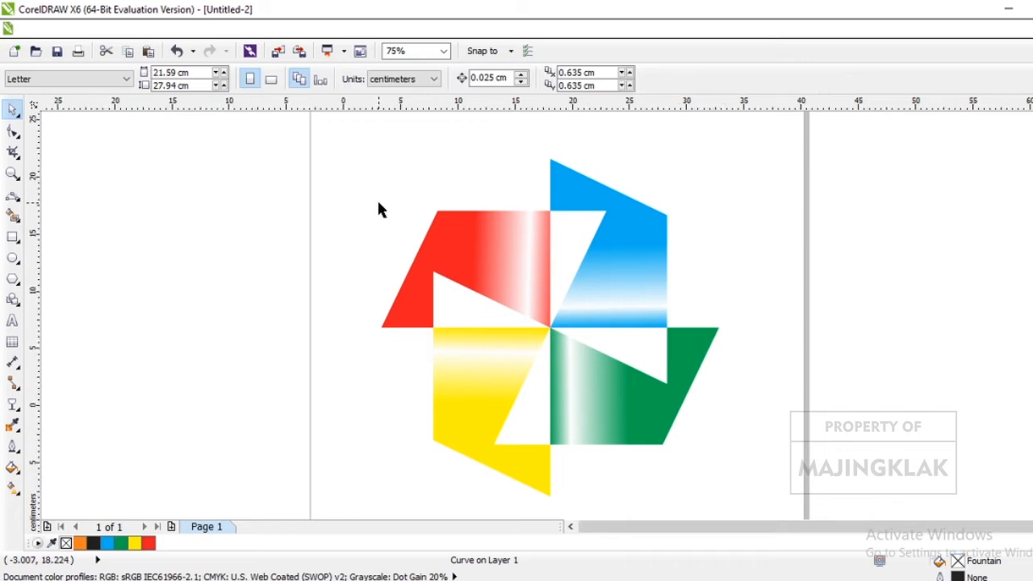
scroll(379, 208, "down", 1)
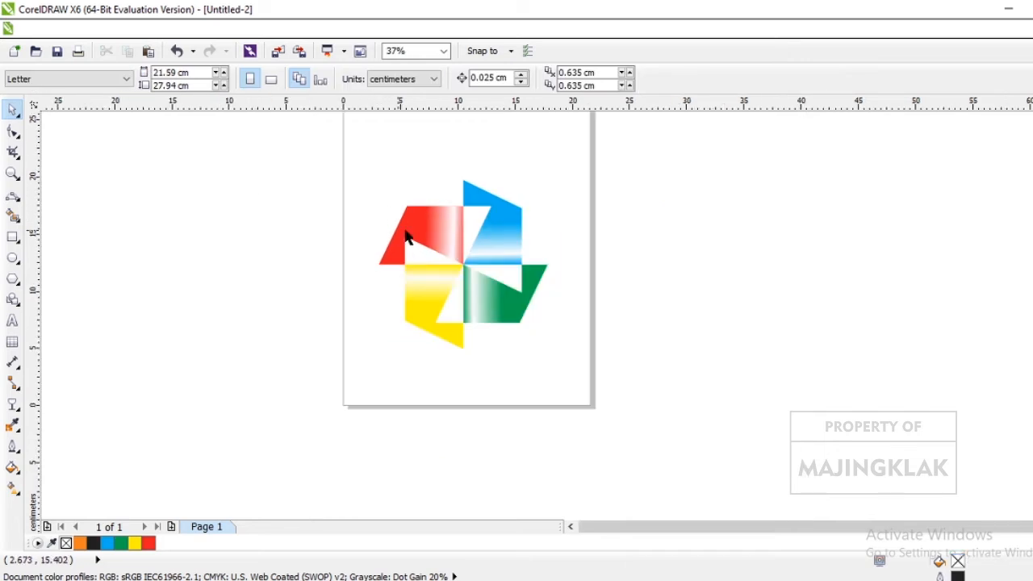
scroll(425, 249, "up", 1)
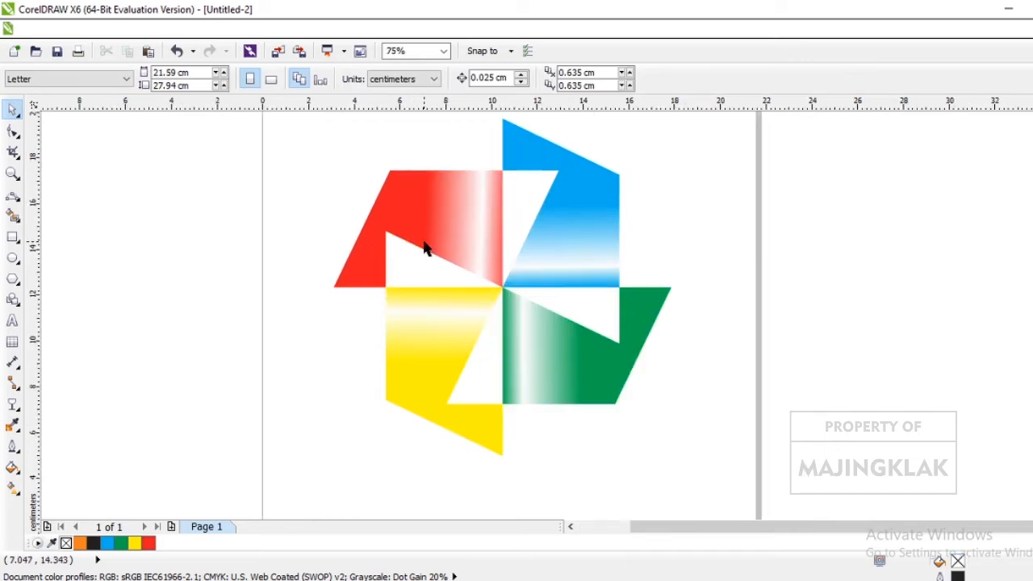
left_click(580, 272)
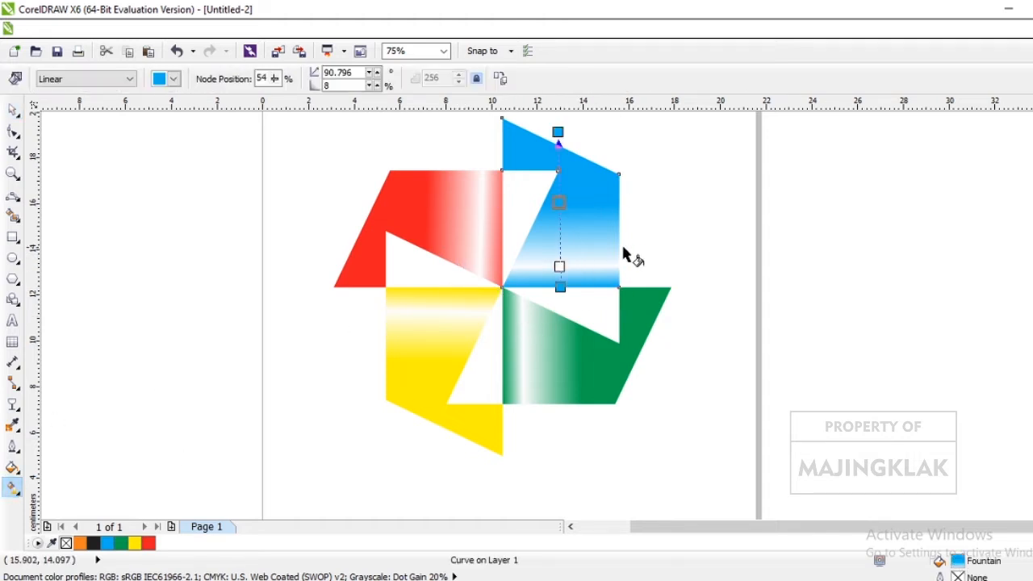
left_click(559, 287)
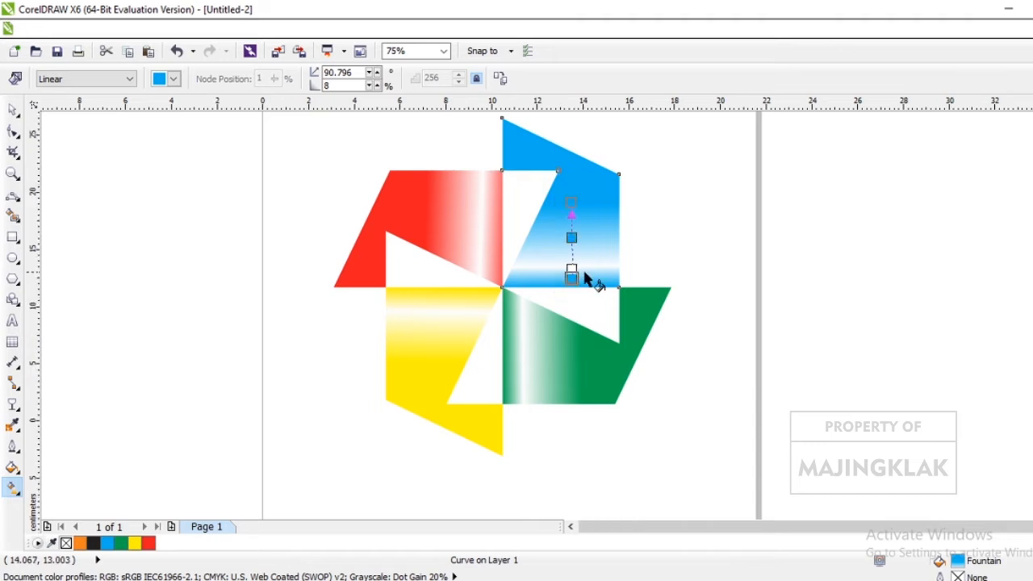
scroll(590, 277, "down", 1)
left_click(548, 257)
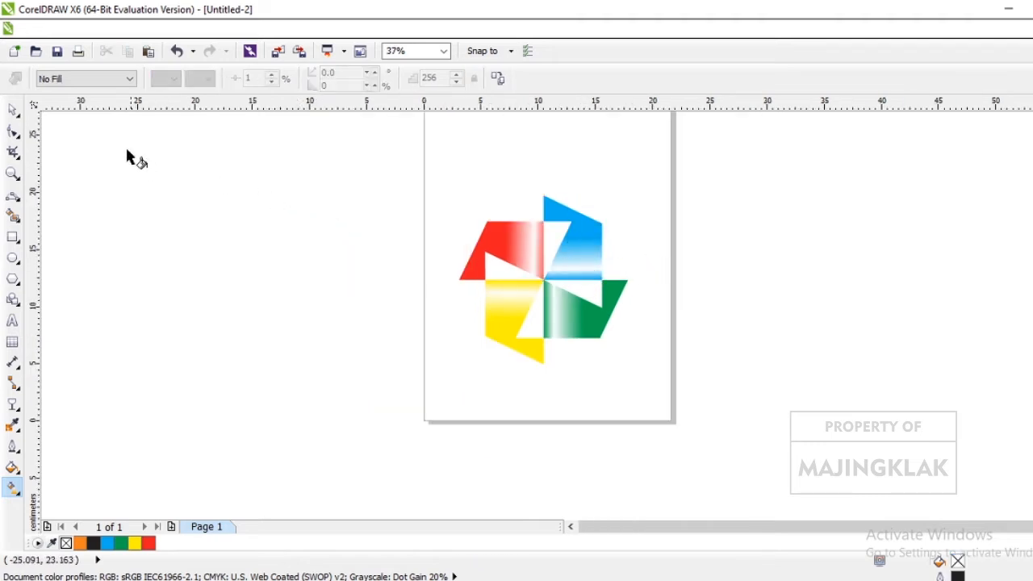
Group the four coloured pinwheel blades into one object.
left_click(11, 111)
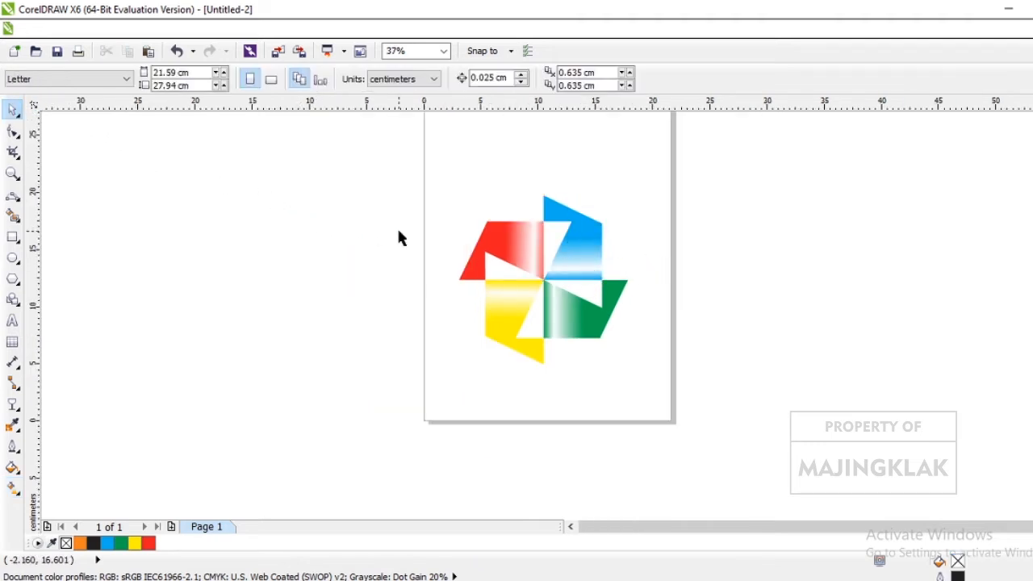
left_click_drag(391, 190, 744, 387)
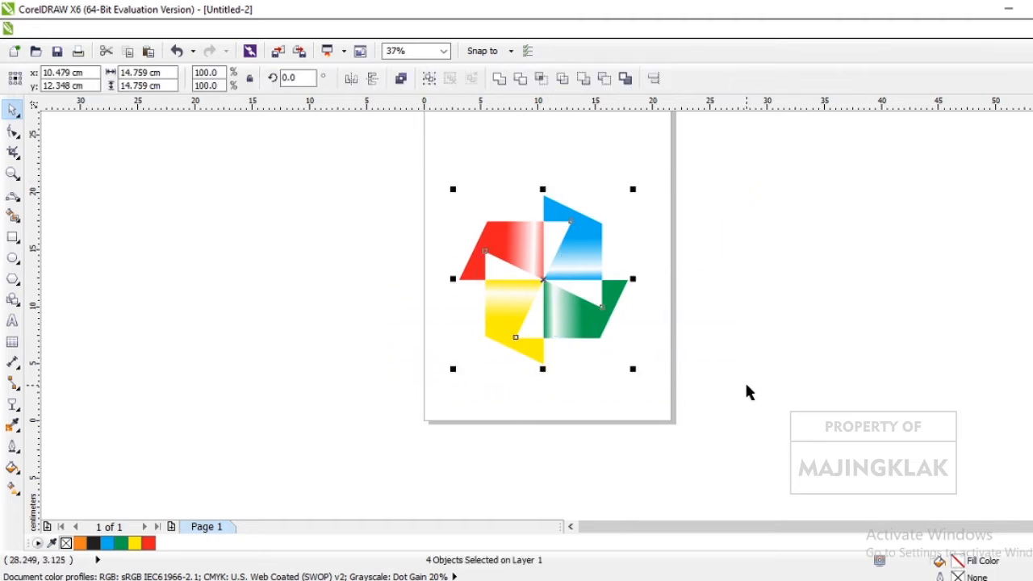
key("ctrl+g")
left_click(680, 346)
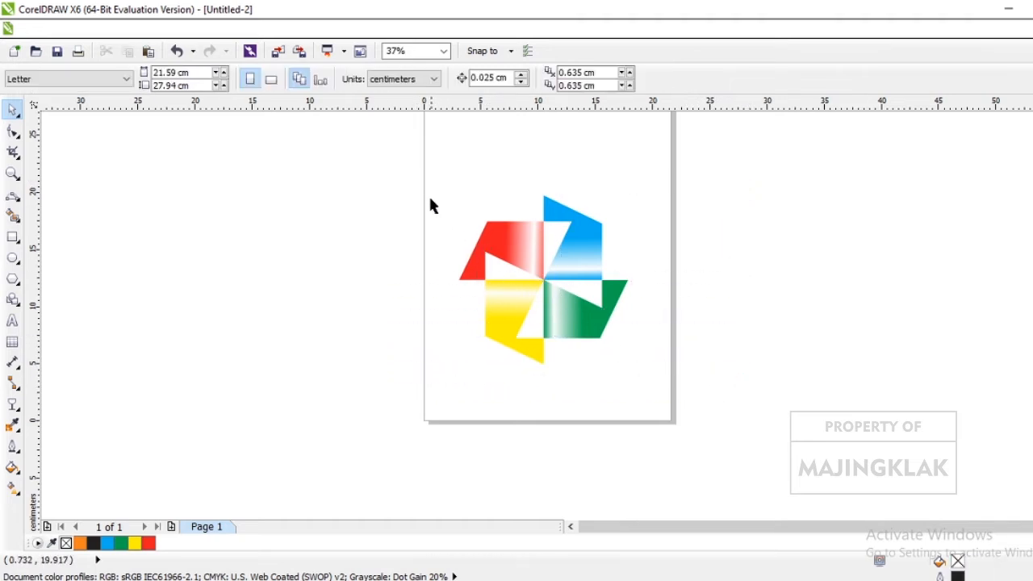
Draw a rectangle about 23 by 19.4 cm beside the pinwheel and fill it black.
left_click(13, 237)
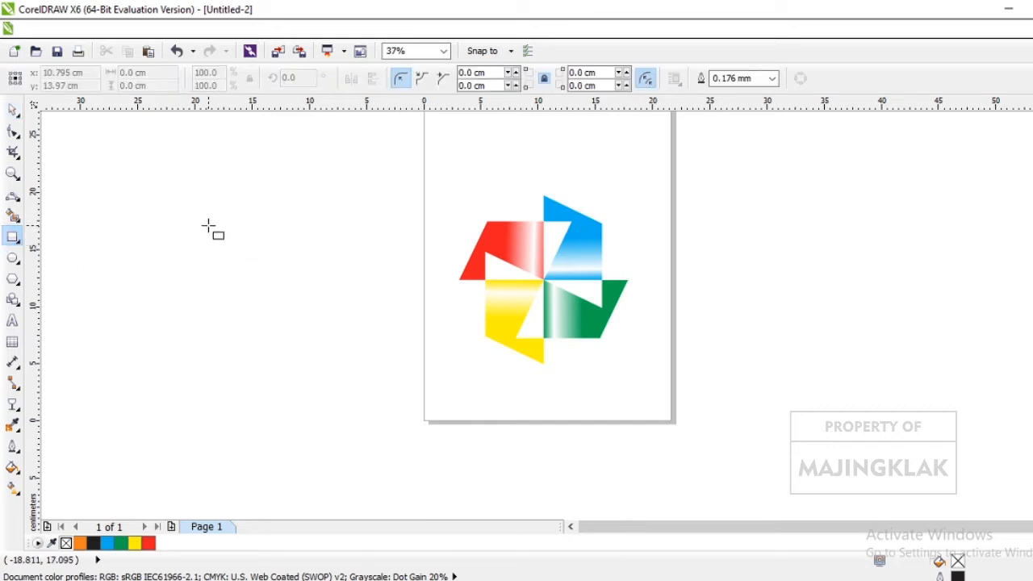
left_click_drag(209, 225, 372, 446)
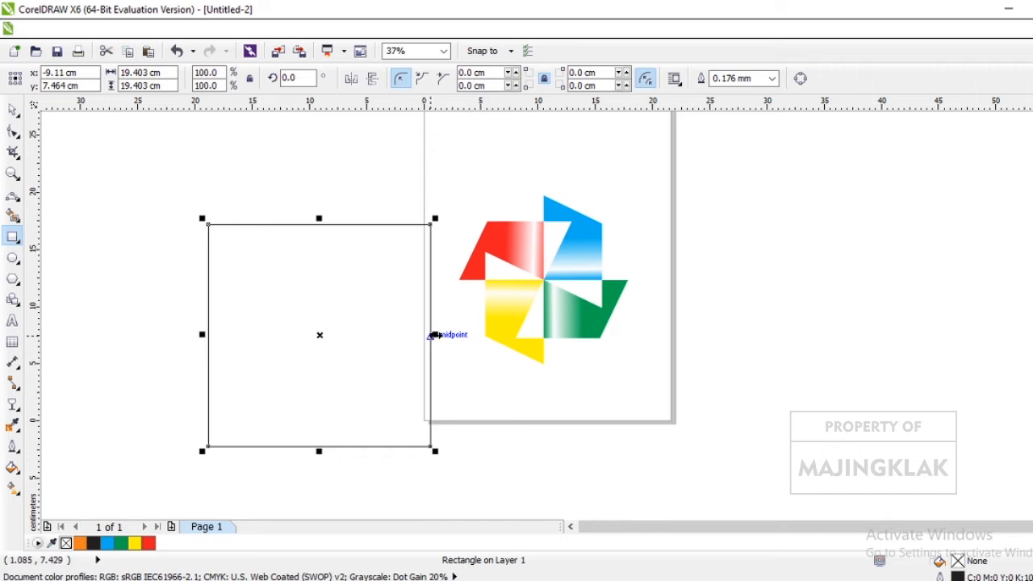
left_click_drag(433, 335, 476, 343)
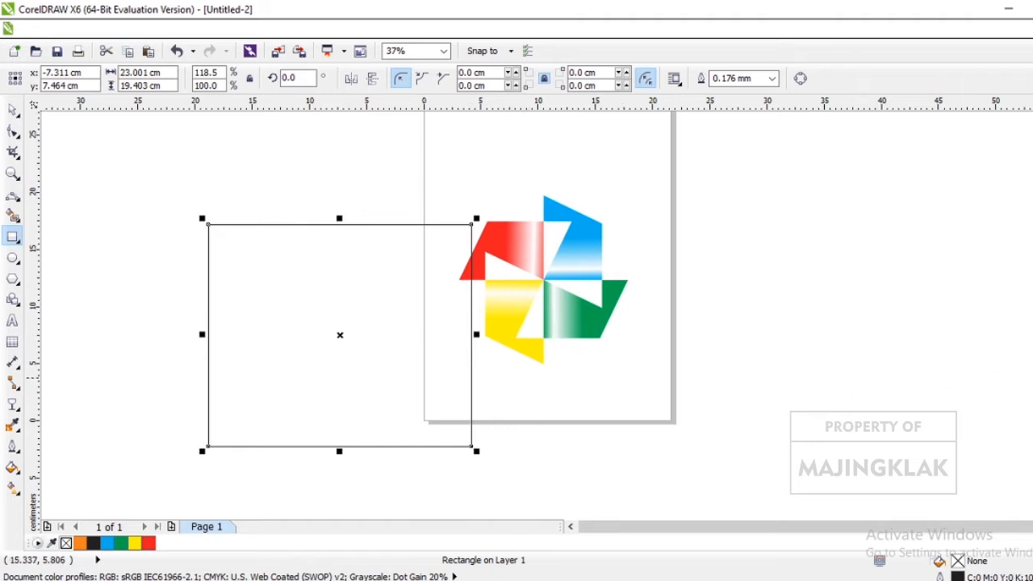
left_click(93, 543)
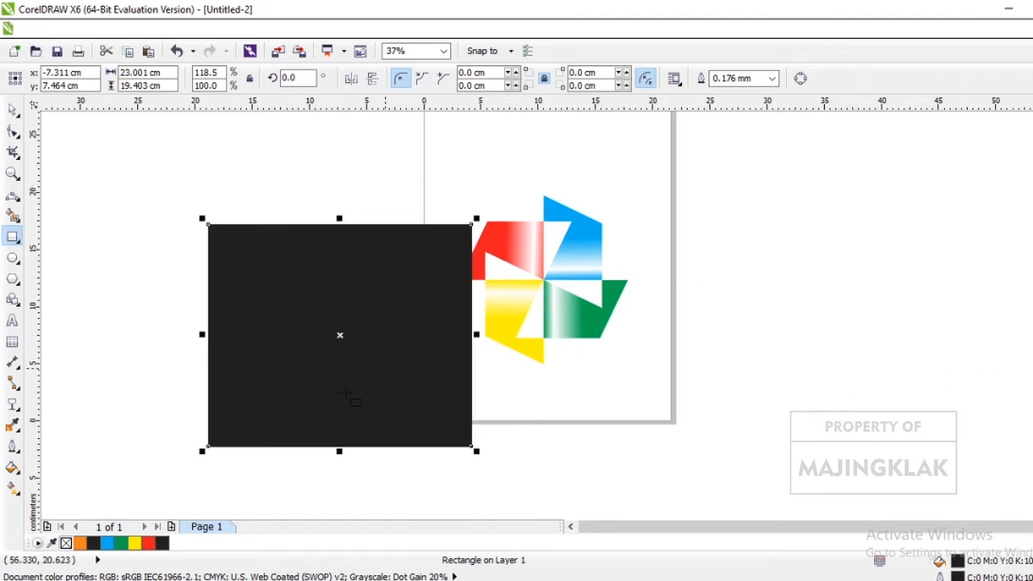
Give the black rectangle a radial fountain fill from black to white with a 30% edge pad.
left_click(20, 474)
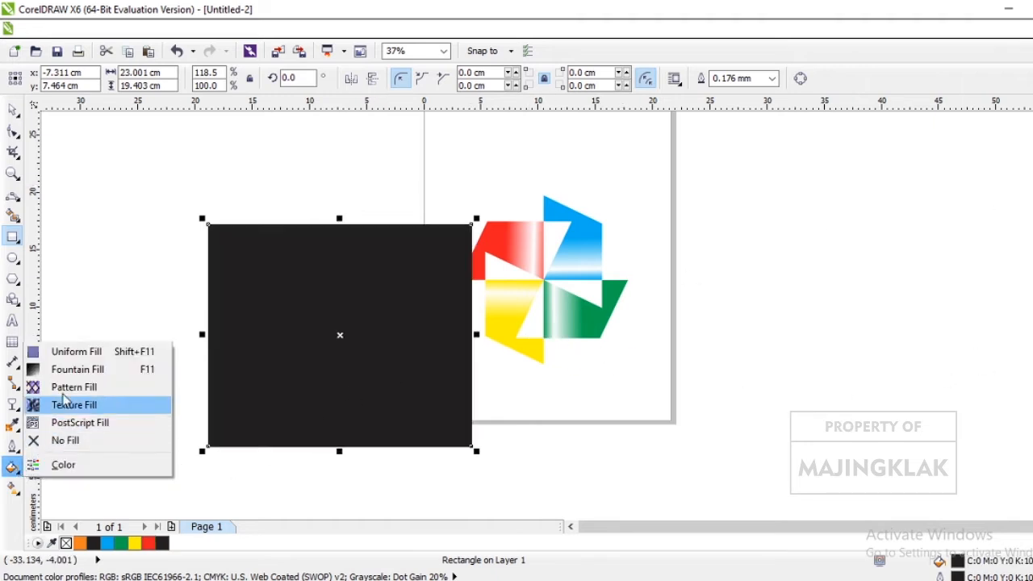
left_click(84, 374)
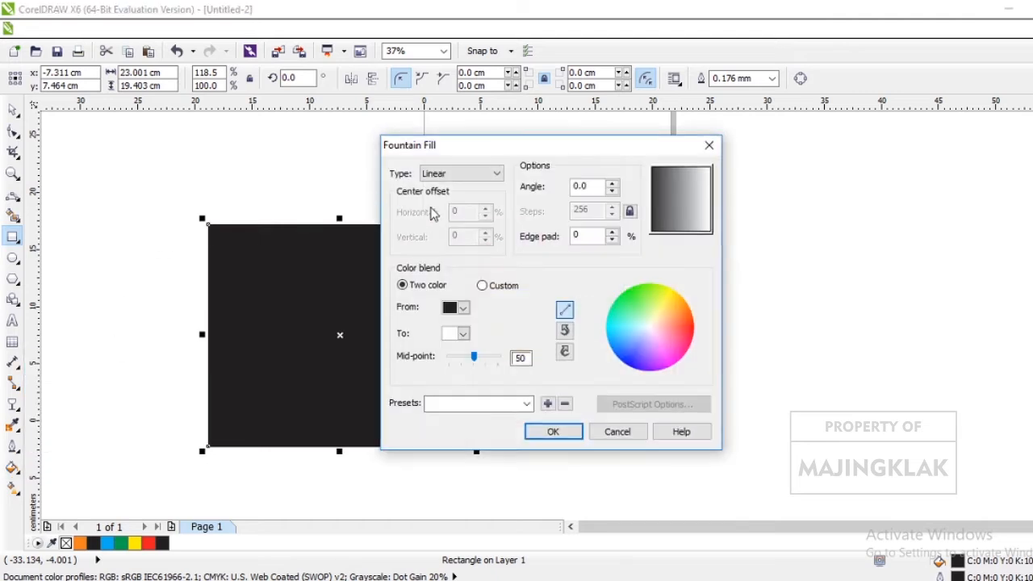
left_click(495, 174)
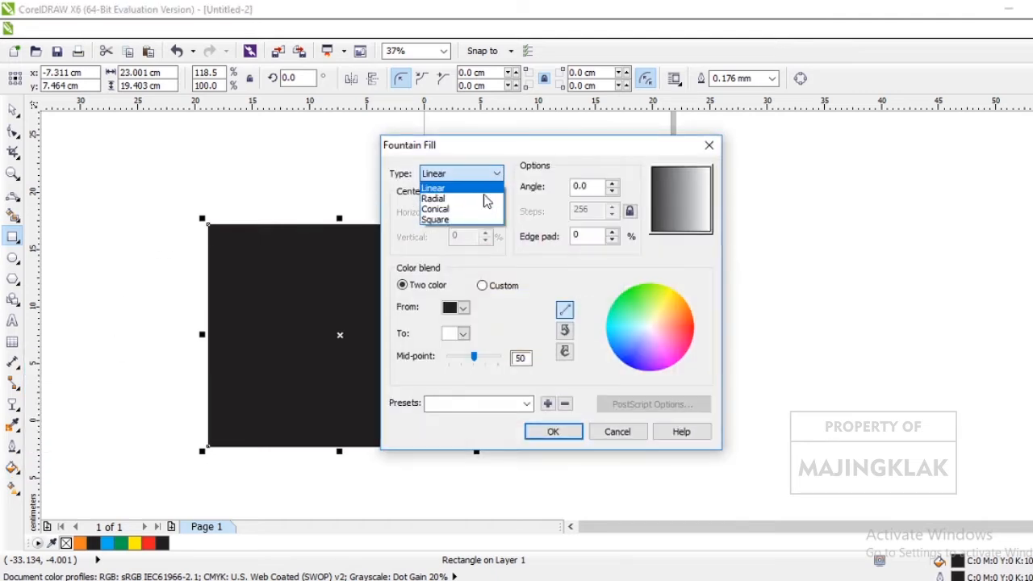
left_click(486, 200)
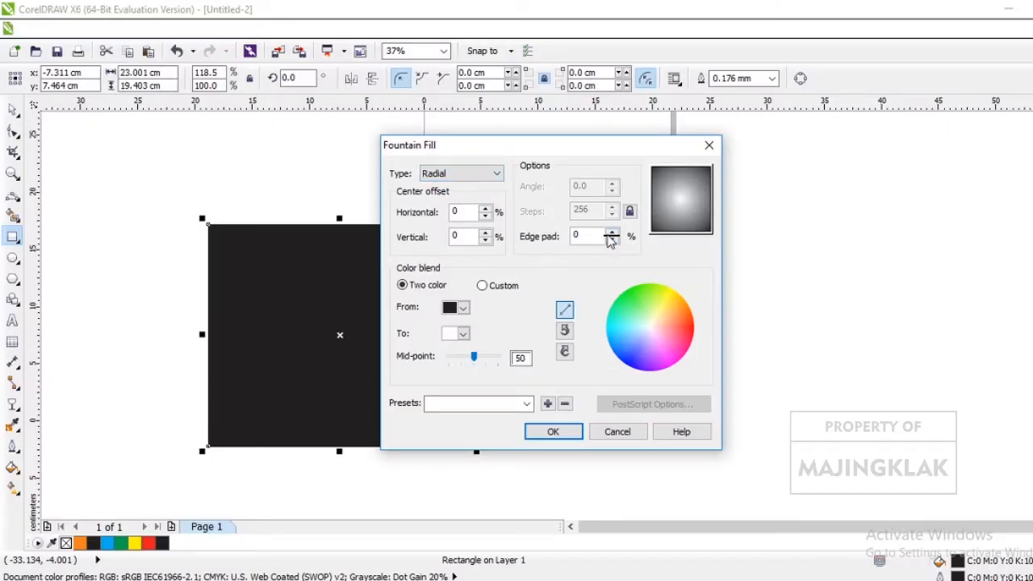
left_click_drag(608, 234, 612, 232)
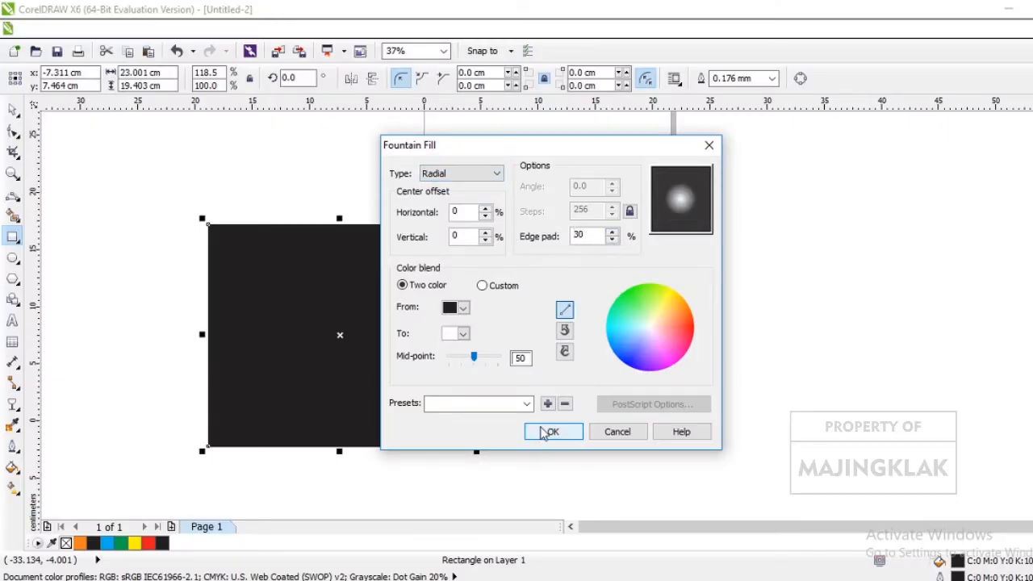
left_click(540, 428)
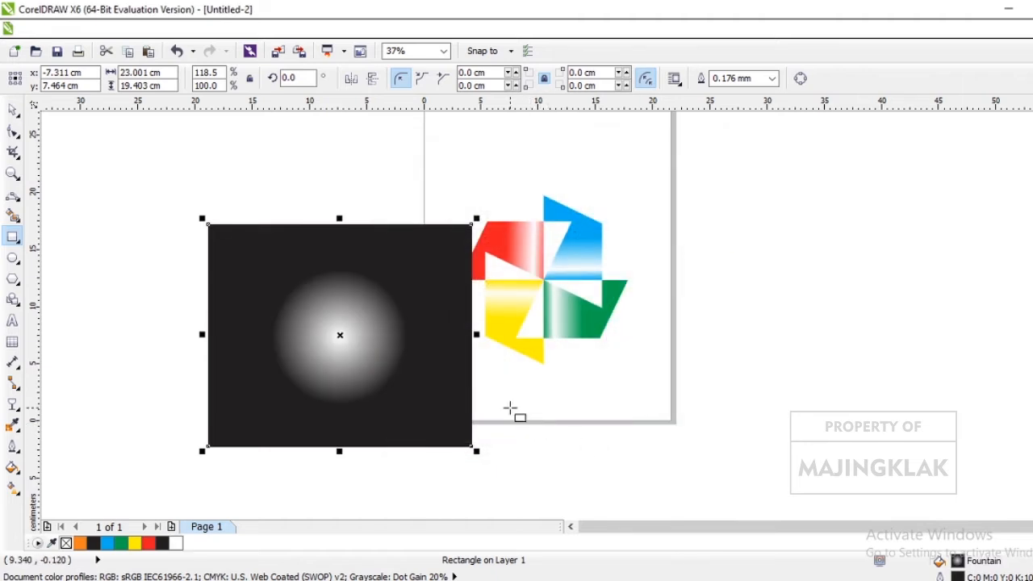
Centre the gradient rectangle on the page and send it behind the pinwheel.
key("p")
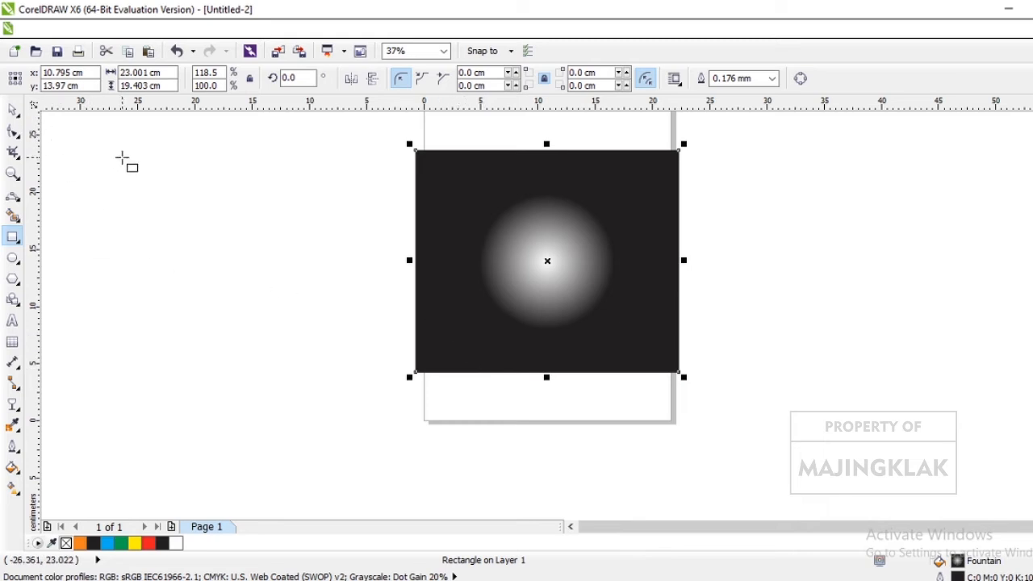
key("shift+Page_Down")
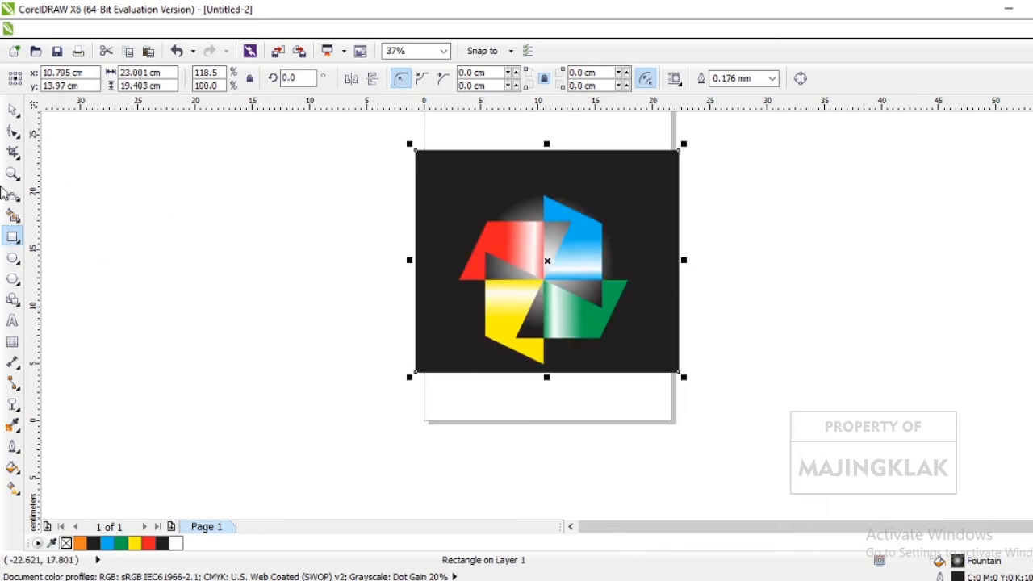
left_click(12, 109)
left_click(281, 210)
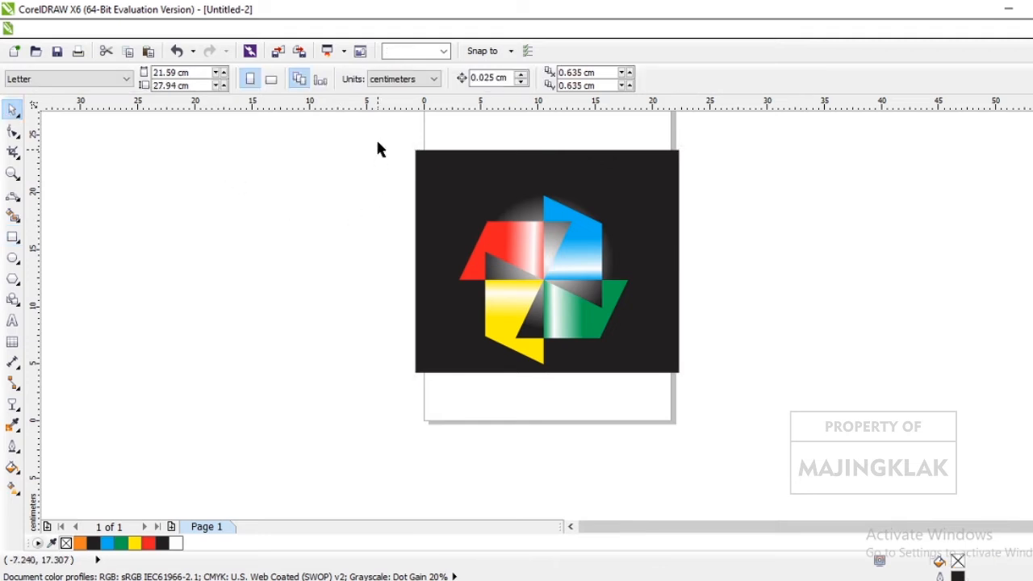
Align the pinwheel and the background rectangle to each other's centres, horizontally and vertically.
left_click_drag(378, 143, 733, 446)
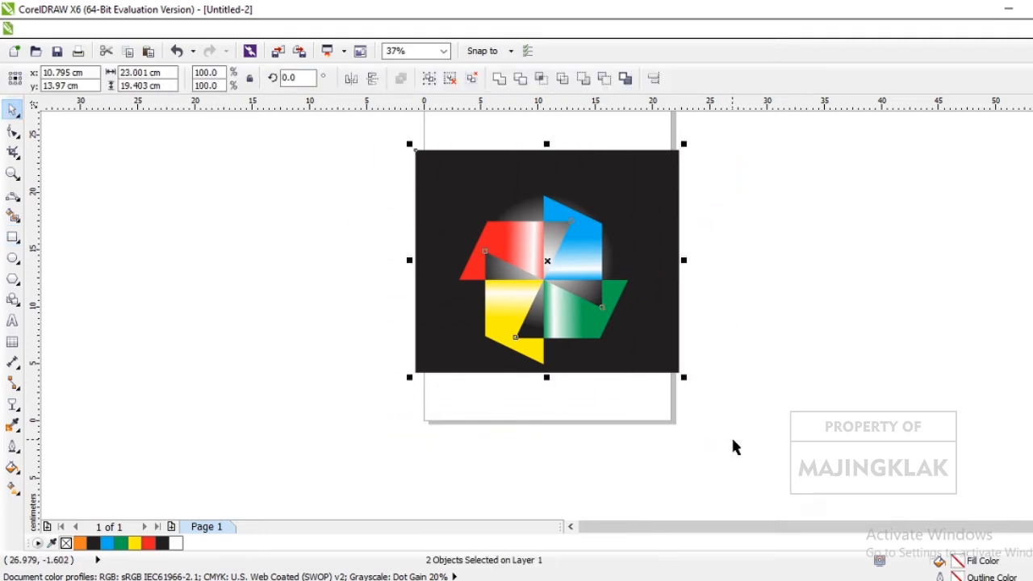
key("e")
key("c")
left_click(781, 361)
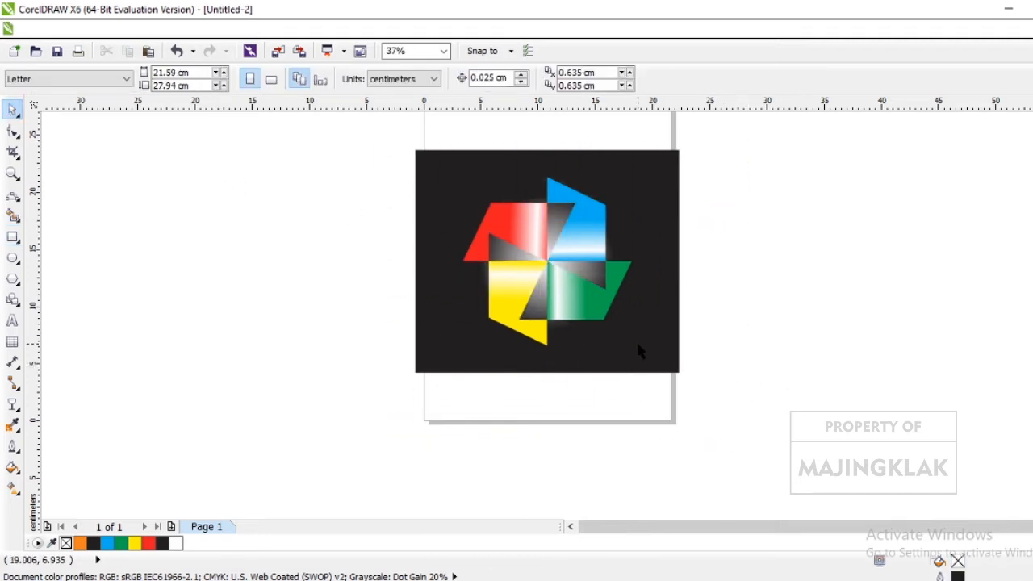
Nudge the background rectangle about 1 cm down behind the pinwheel.
left_click(601, 363)
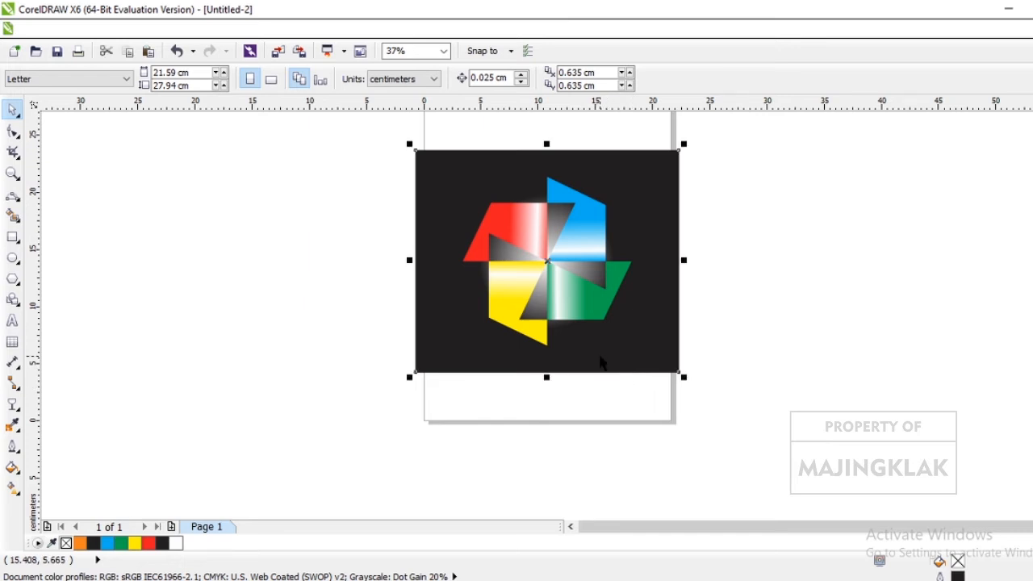
key("Down")
key("Down")
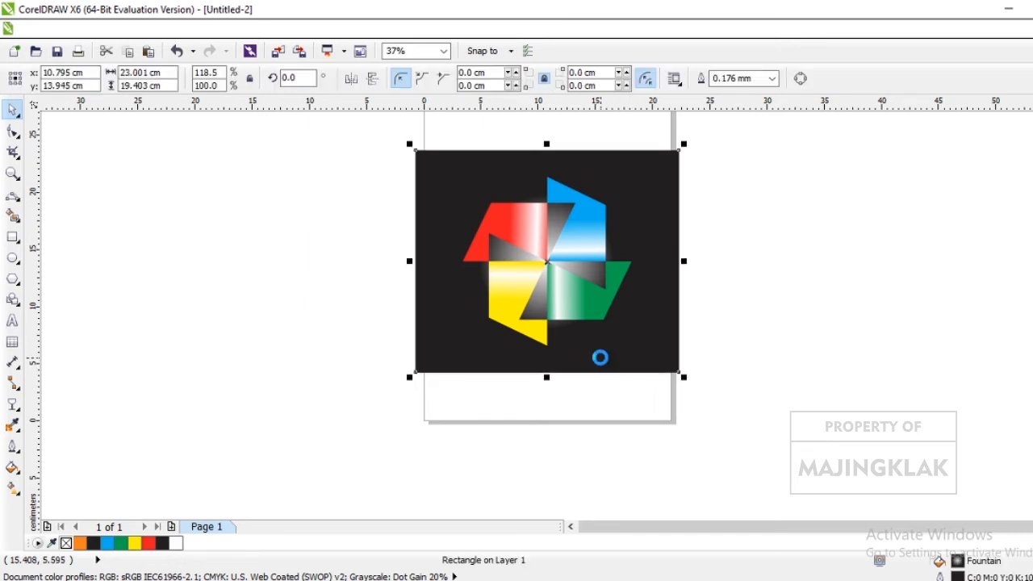
key("Down")
key("Down")
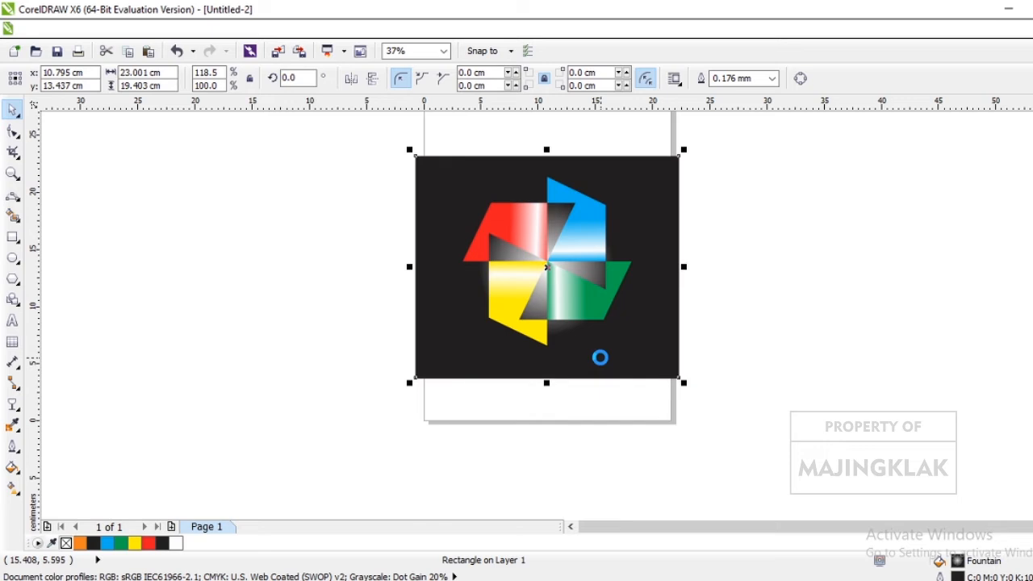
left_click(784, 338)
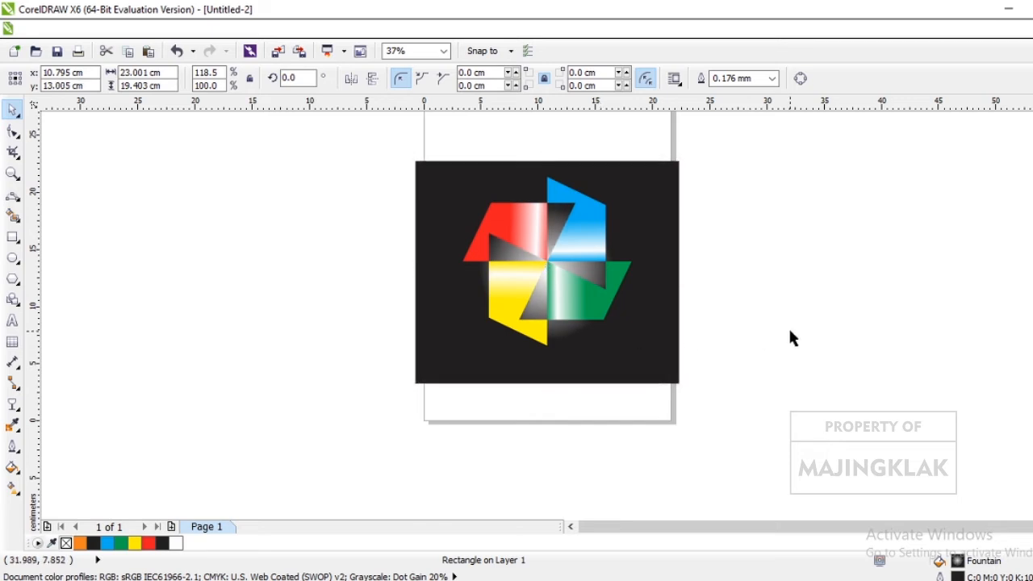
Add the artistic text MAJINGKLAK on the empty area beside the page.
left_click(12, 321)
left_click(289, 406)
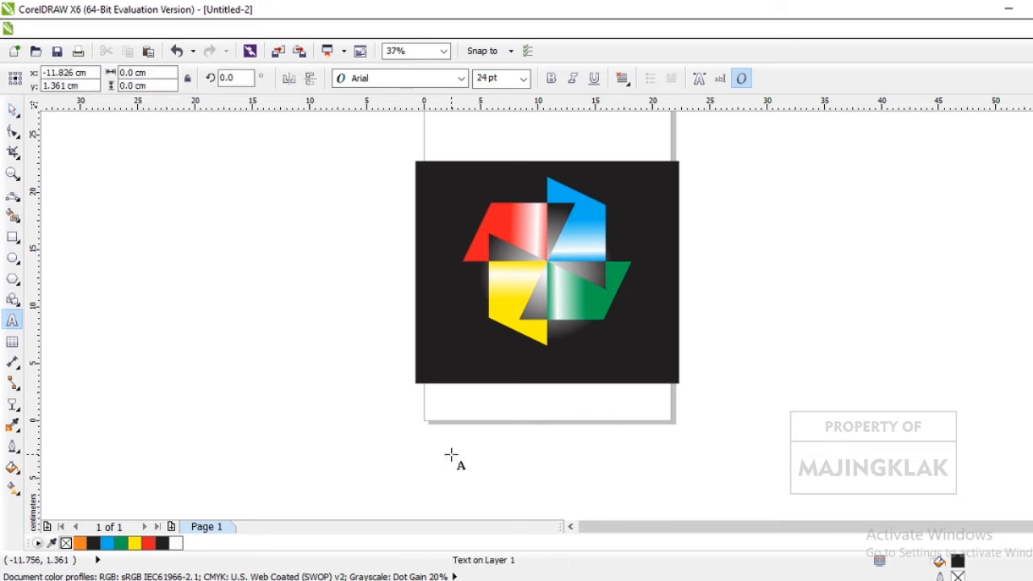
type("LM")
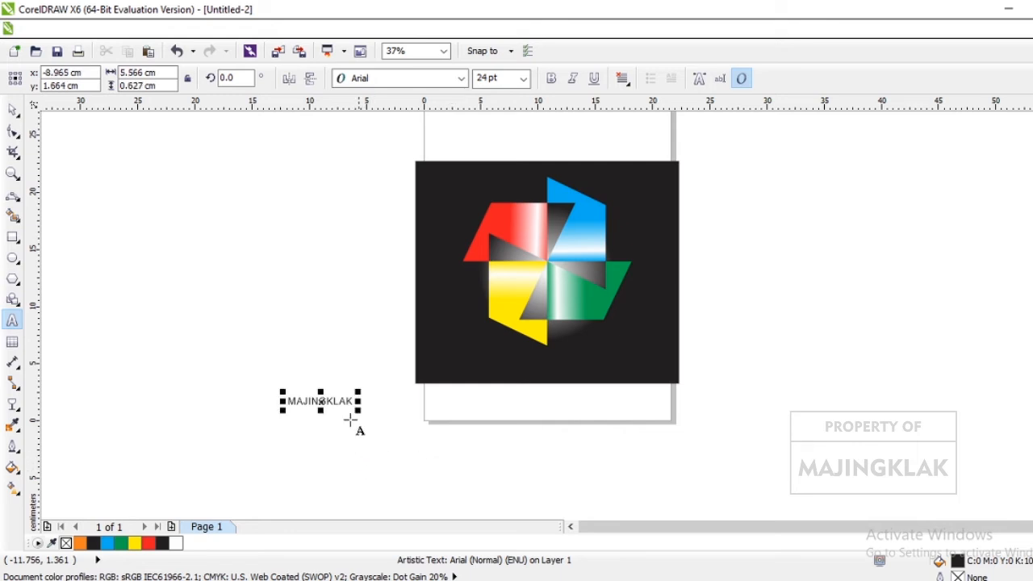
Set the font of the MAJINGKLAK text to Arial Black.
left_click_drag(353, 404, 257, 407)
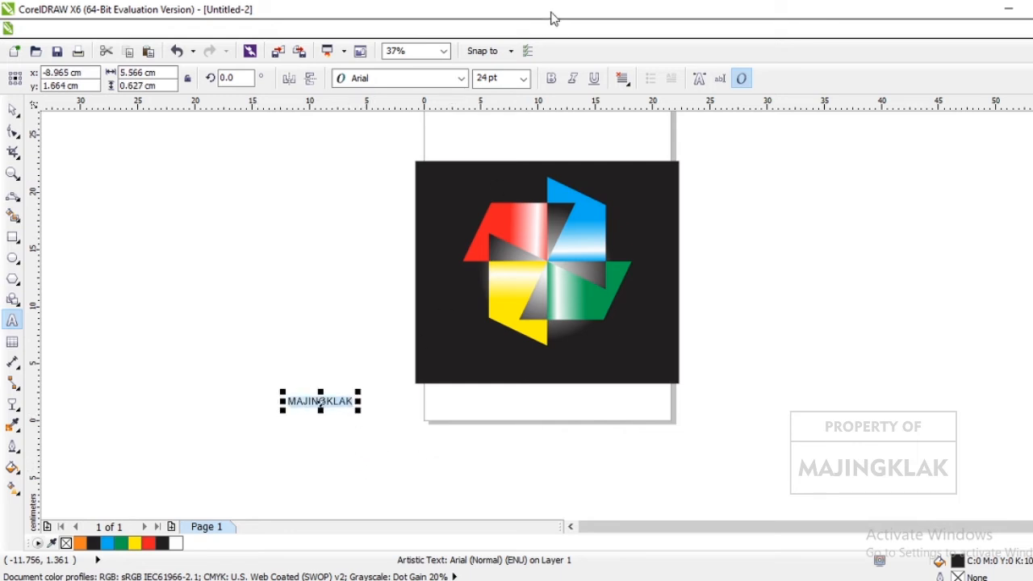
left_click(461, 79)
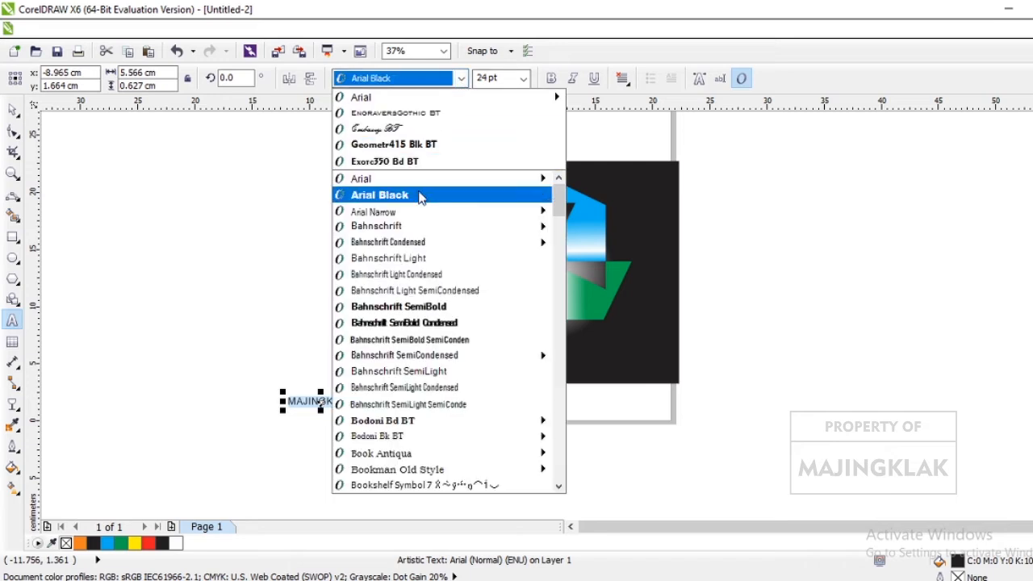
left_click(420, 198)
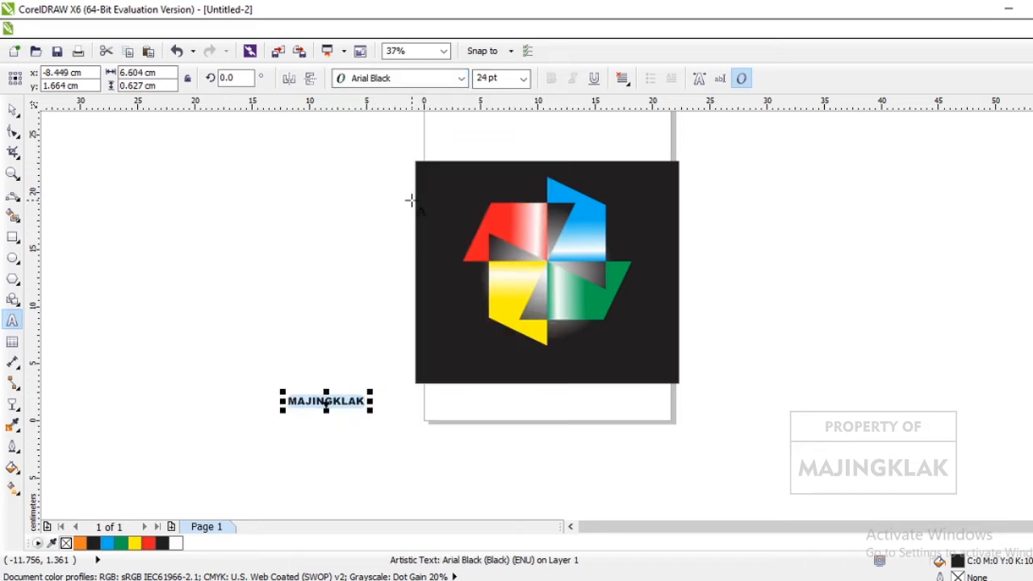
Preview the installed fonts on the MAJINGKLAK text and set it to Monotype Corsiva.
left_click(459, 81)
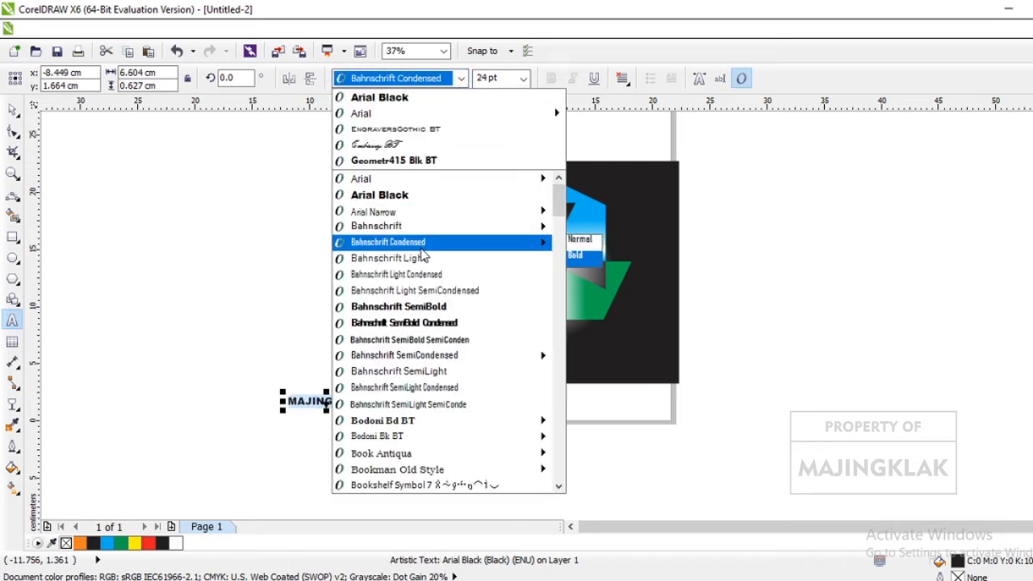
mouse_move(417, 229)
key("Down")
key("Down")
key("Down")
key("Down")
key("Down")
key("Down")
key("Down")
key("Down")
key("Down")
key("Down")
key("Down")
key("Down")
key("Down")
key("Down")
key("Down")
key("Down")
key("Down")
key("Down")
key("Down")
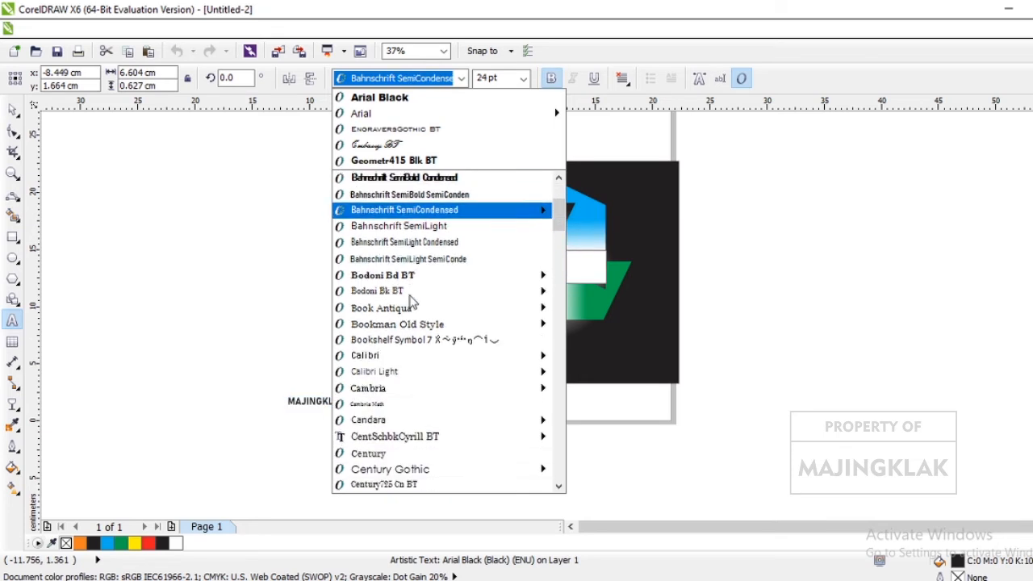
key("Down")
key("Down")
key("Down")
key("Down")
key("Down")
key("Down")
key("Down")
key("Down")
key("Down")
key("Down")
key("Down")
key("Down")
key("Down")
key("Down")
key("Down")
key("Down")
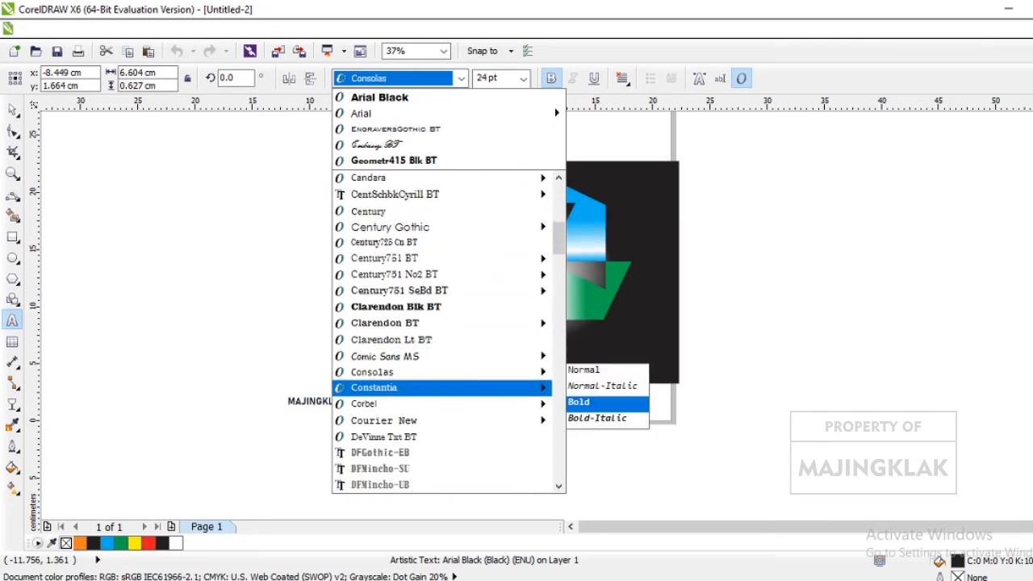
key("Down")
key("Down")
key("Down")
key("Down")
key("Down")
key("Down")
key("Down")
key("Down")
key("Down")
key("Down")
key("Down")
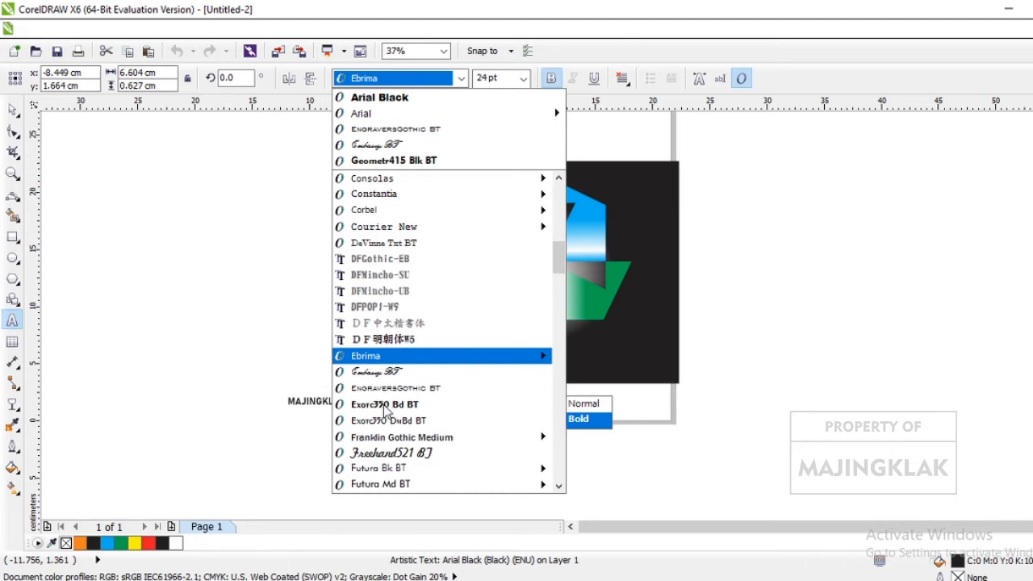
key("Down")
key("Down")
key("Down")
key("Down")
key("Down")
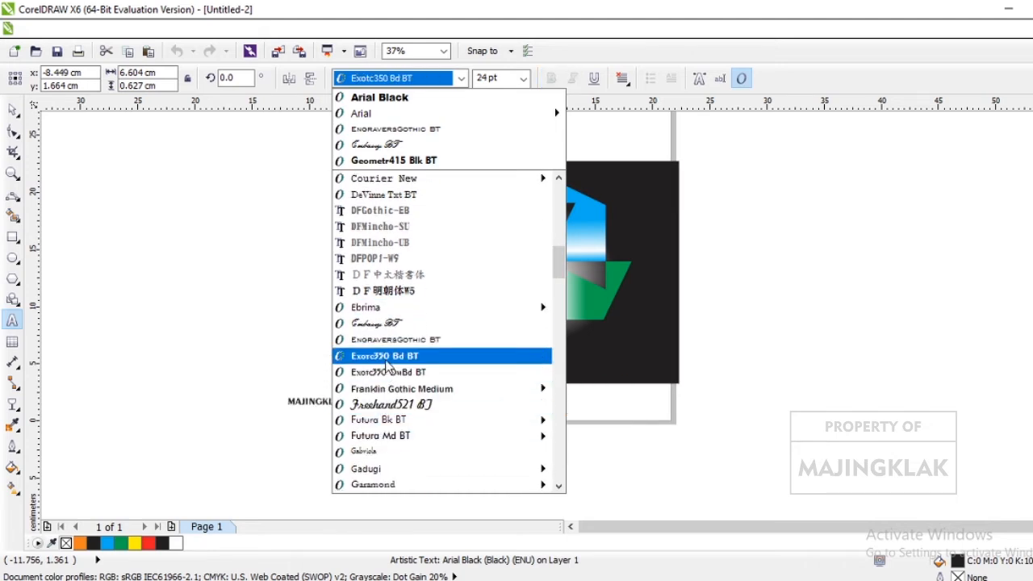
key("Down")
key("Down")
key("Down")
key("Down")
key("Down")
key("Down")
key("Down")
key("Down")
key("Down")
key("Down")
key("Down")
key("Down")
key("Down")
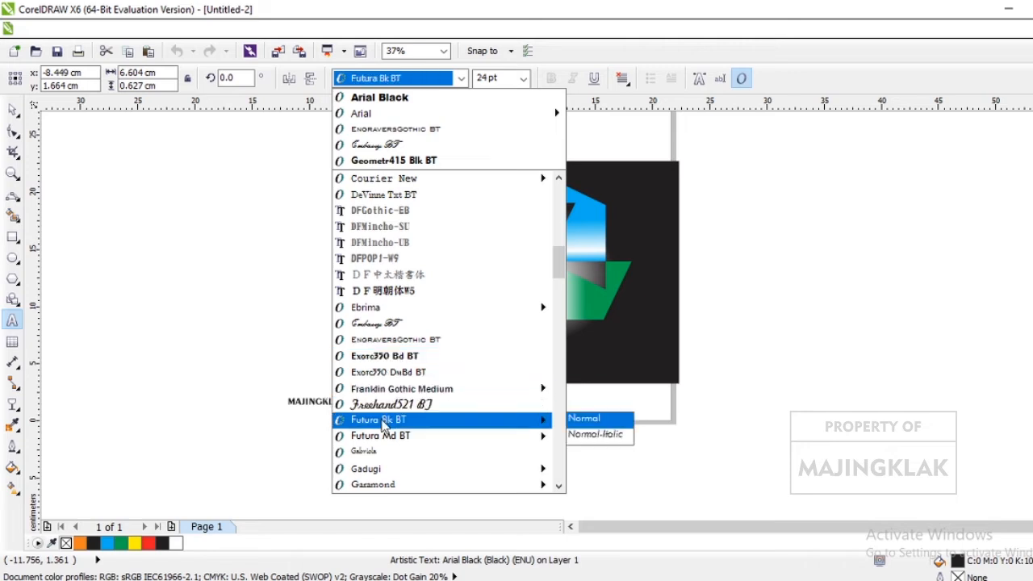
scroll(383, 436, "down", 3)
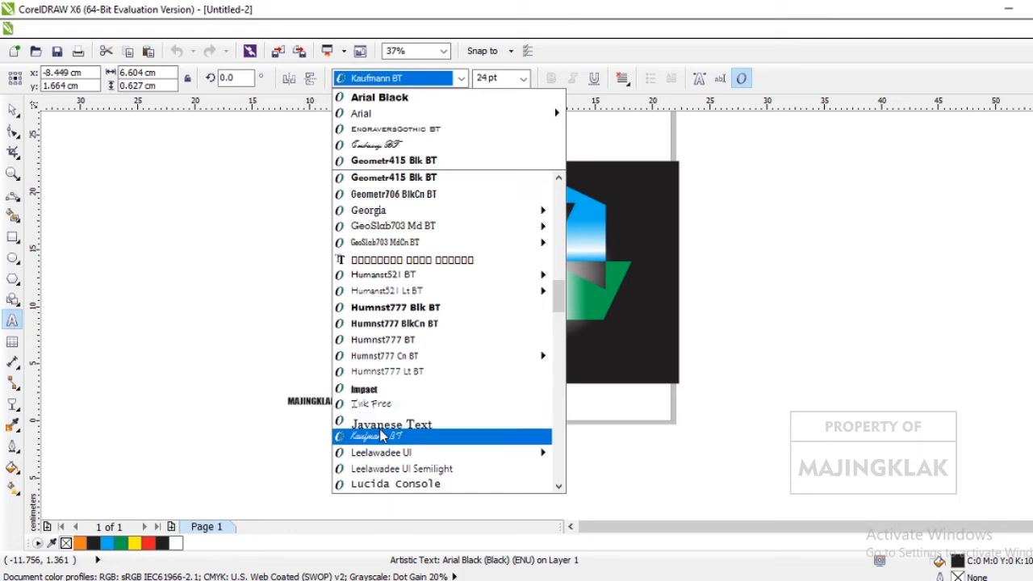
scroll(382, 428, "down", 2)
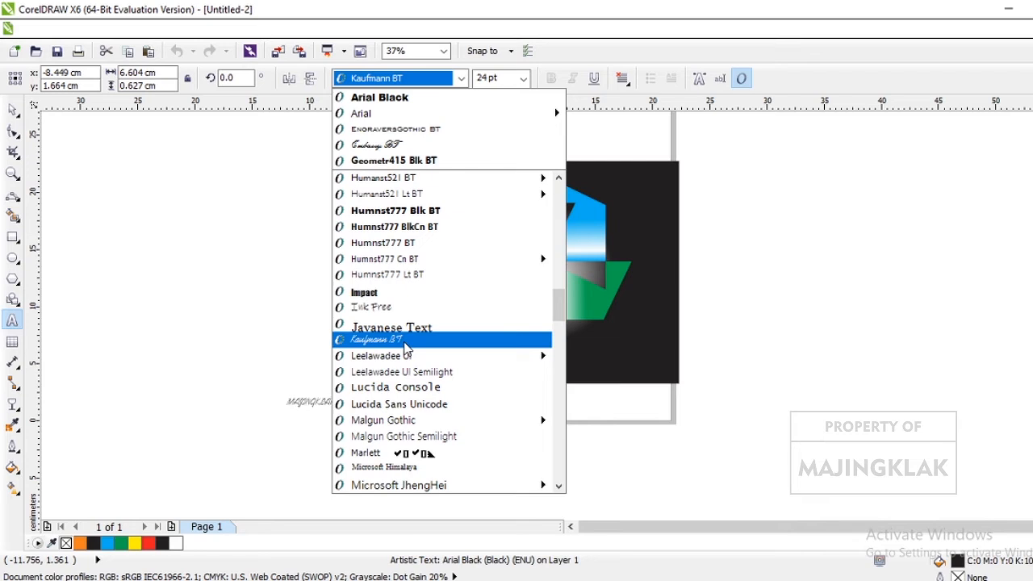
scroll(405, 358, "down", 3)
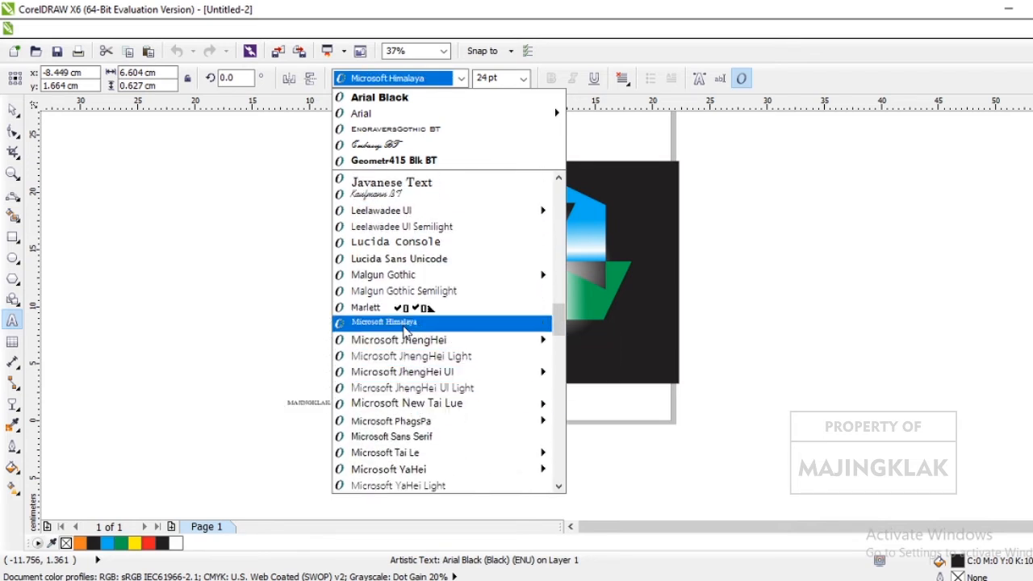
scroll(401, 355, "down", 2)
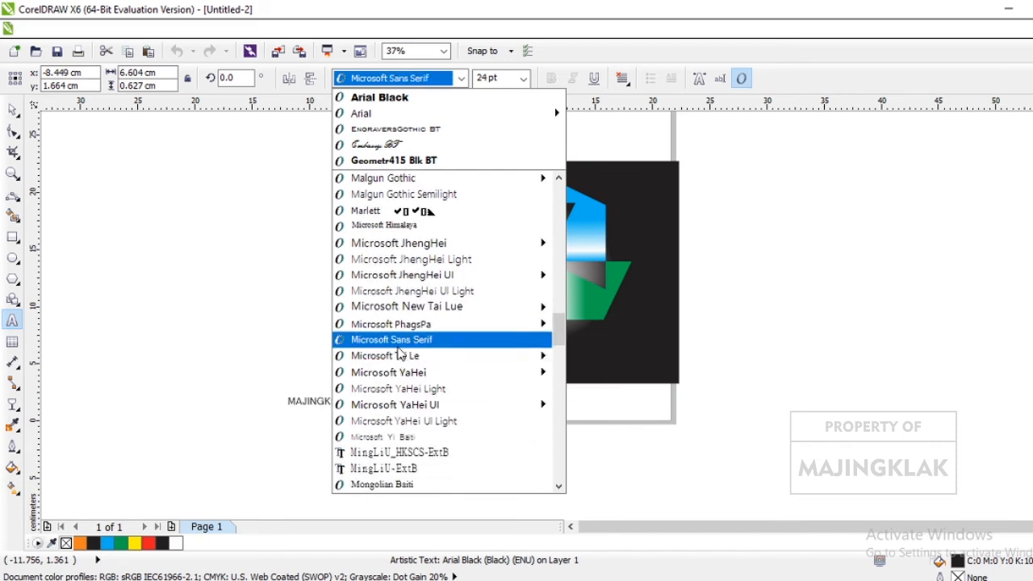
scroll(411, 455, "down", 2)
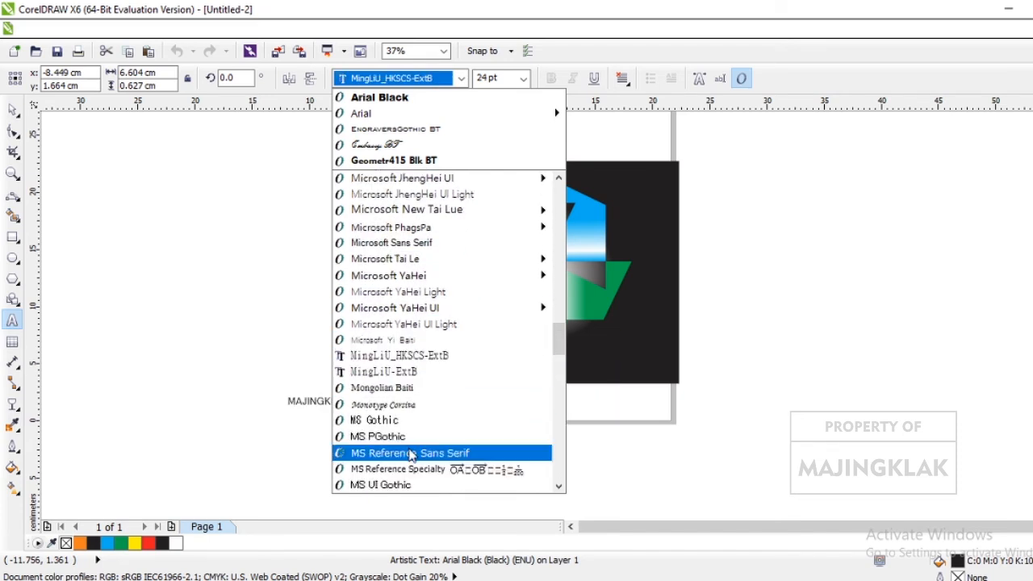
left_click(406, 413)
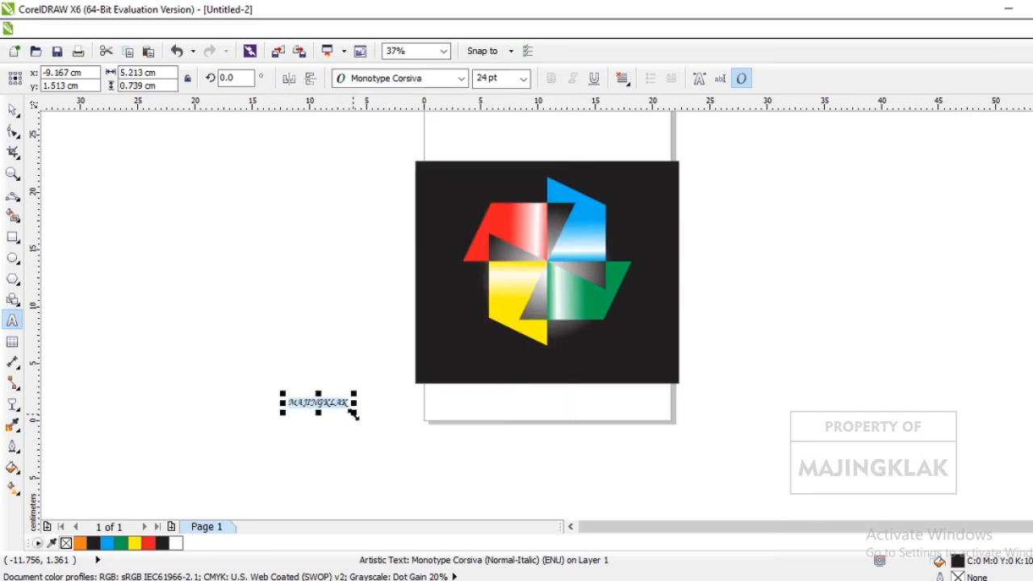
Enlarge the MAJINGKLAK text to about 72 pt and move it onto the lower part of the black rectangle.
left_click_drag(354, 413, 471, 463)
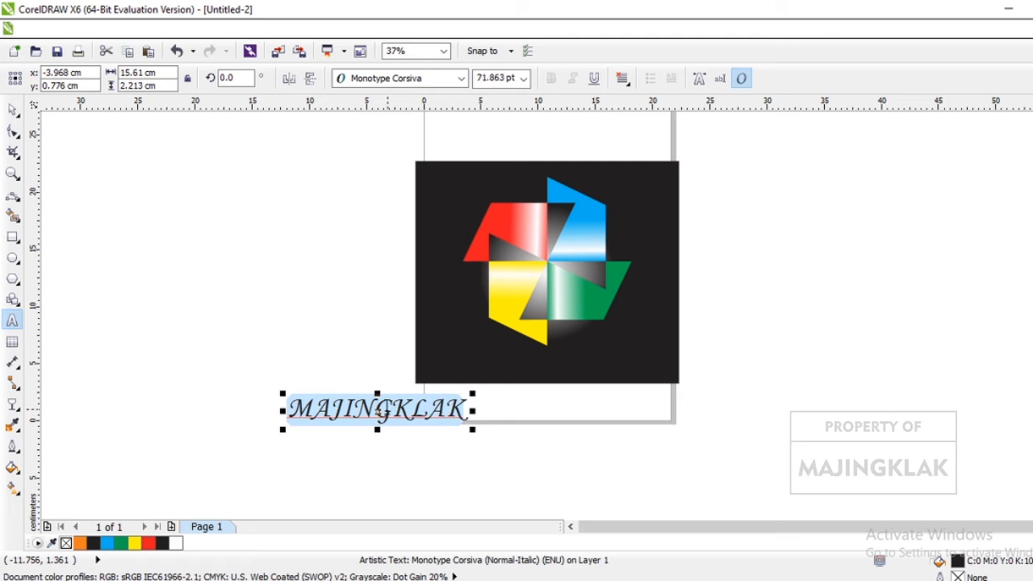
left_click_drag(380, 413, 546, 356)
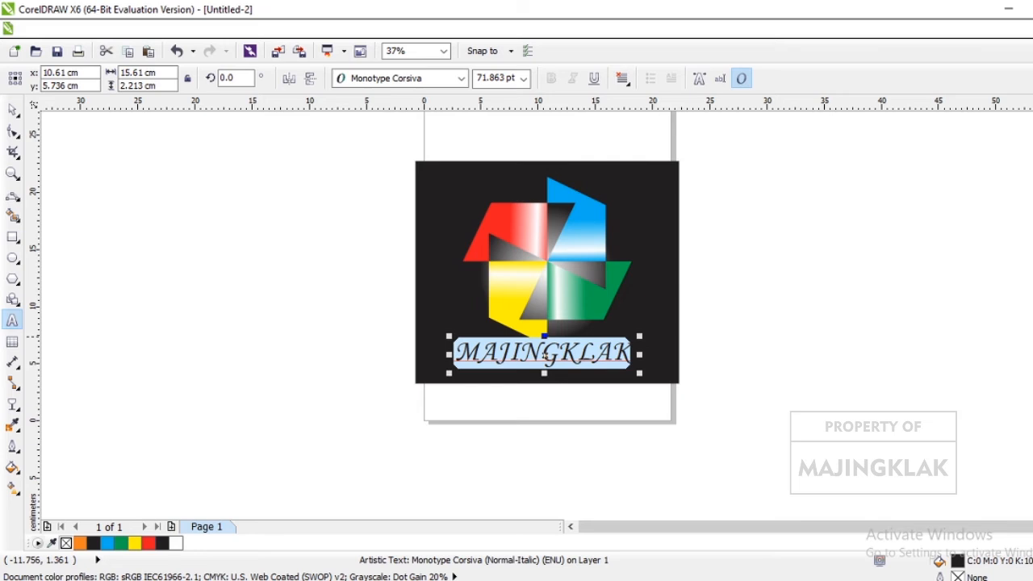
Fill the MAJINGKLAK text with 40% black and change its font to EngraversGothic BT.
left_click(1032, 216)
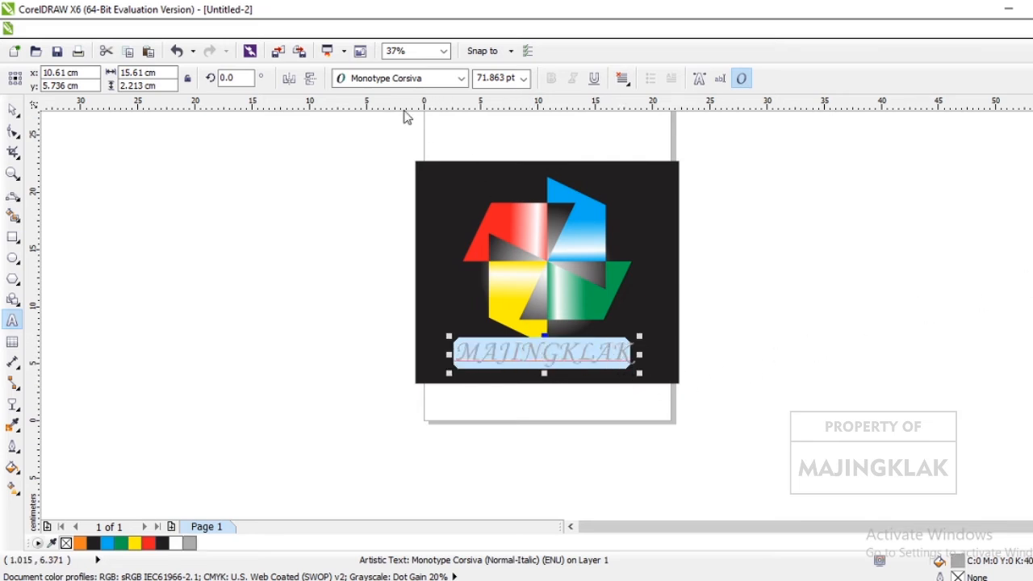
left_click(461, 79)
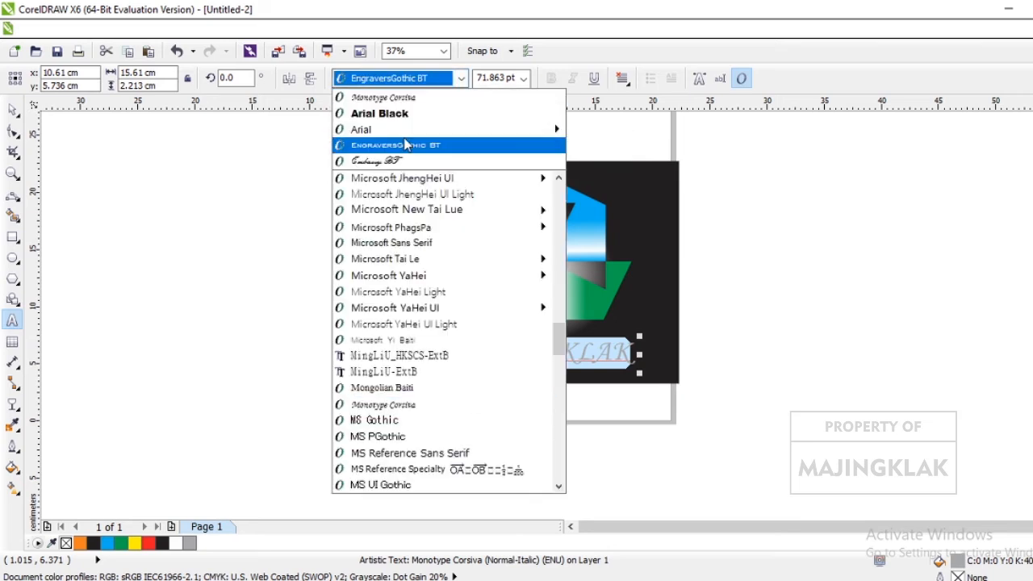
left_click(402, 143)
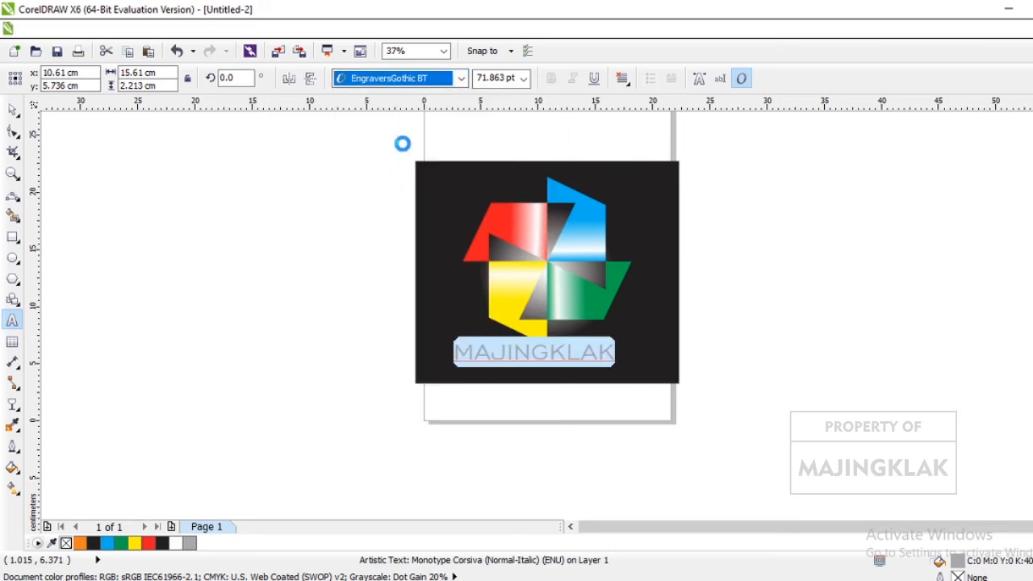
Widen the letter spacing of the MAJINGKLAK text until it is about 18.6 cm wide.
left_click(13, 131)
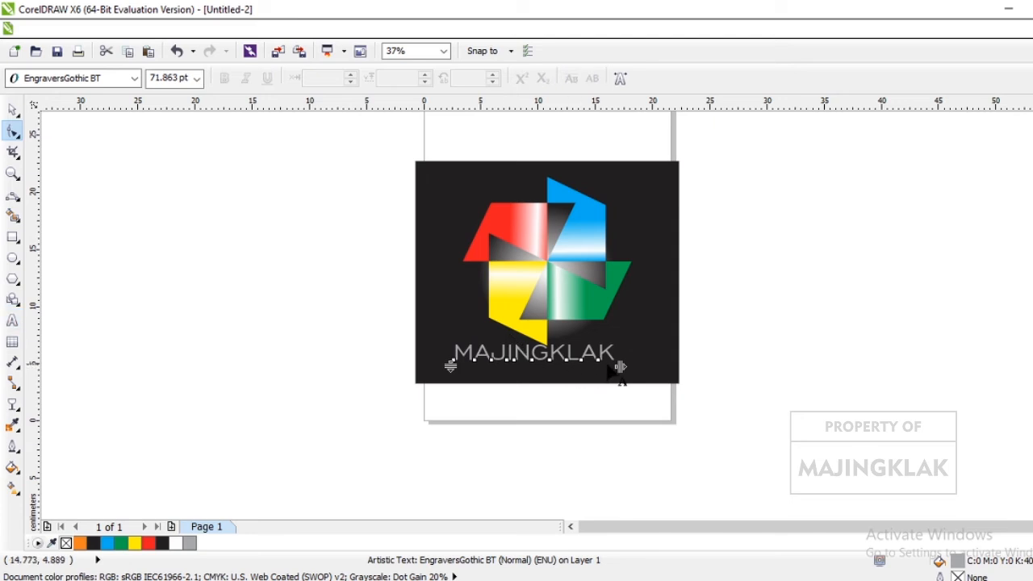
left_click_drag(620, 366, 667, 379)
key("space")
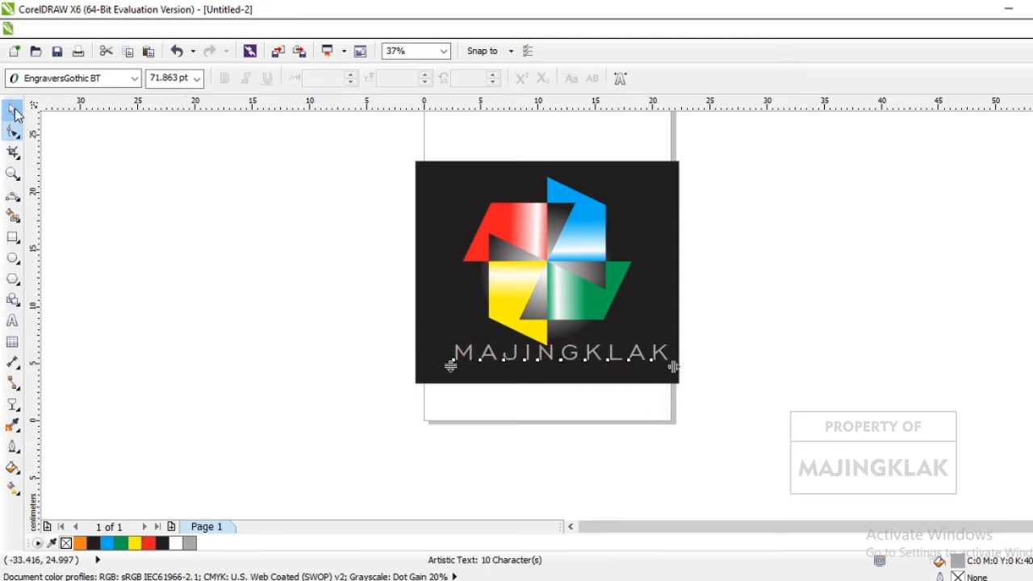
Centre the MAJINGKLAK text on the page and move it about 8.8 cm straight down, below the pinwheel.
key("p")
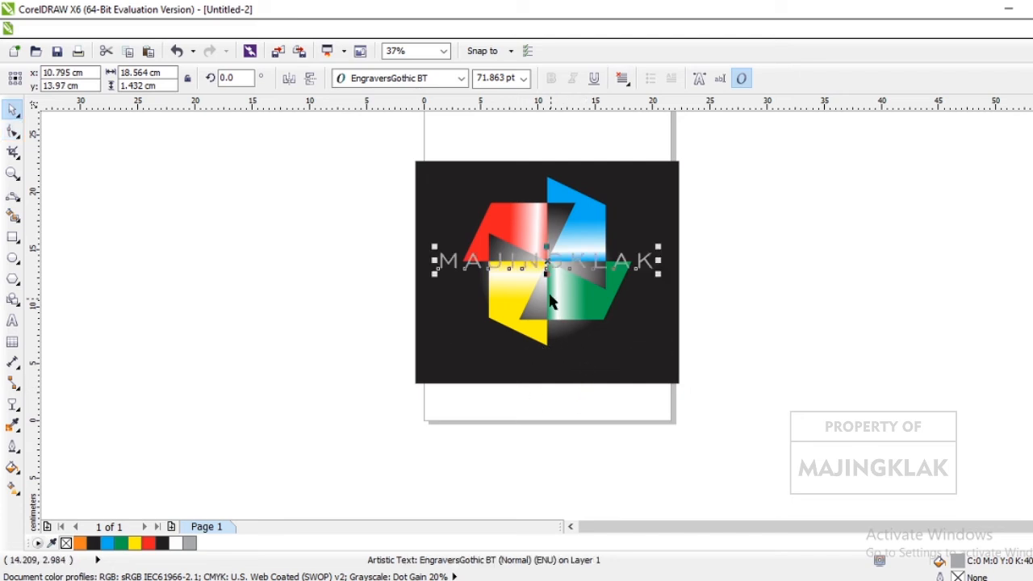
left_click_drag(546, 258, 557, 362)
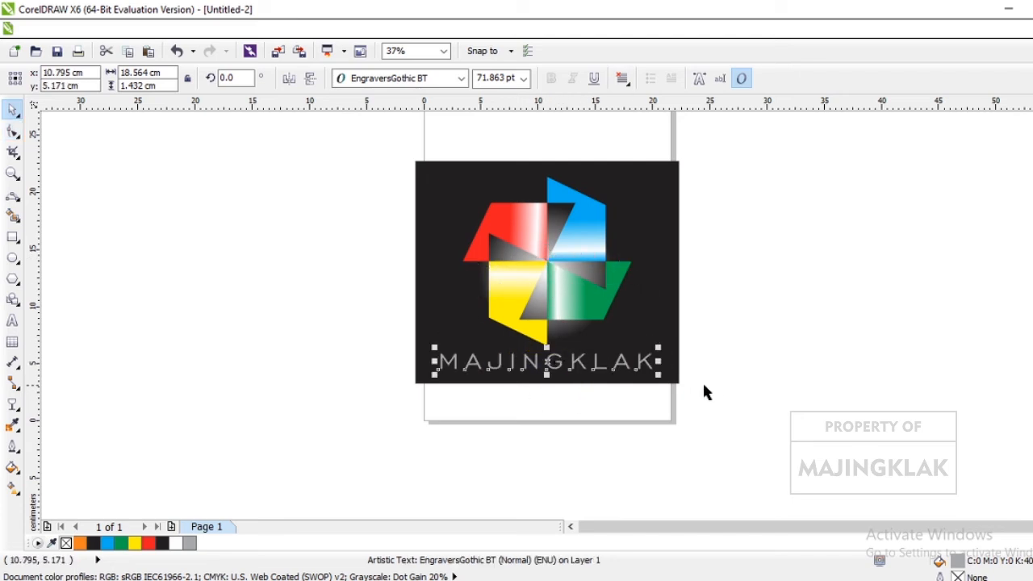
left_click(765, 399)
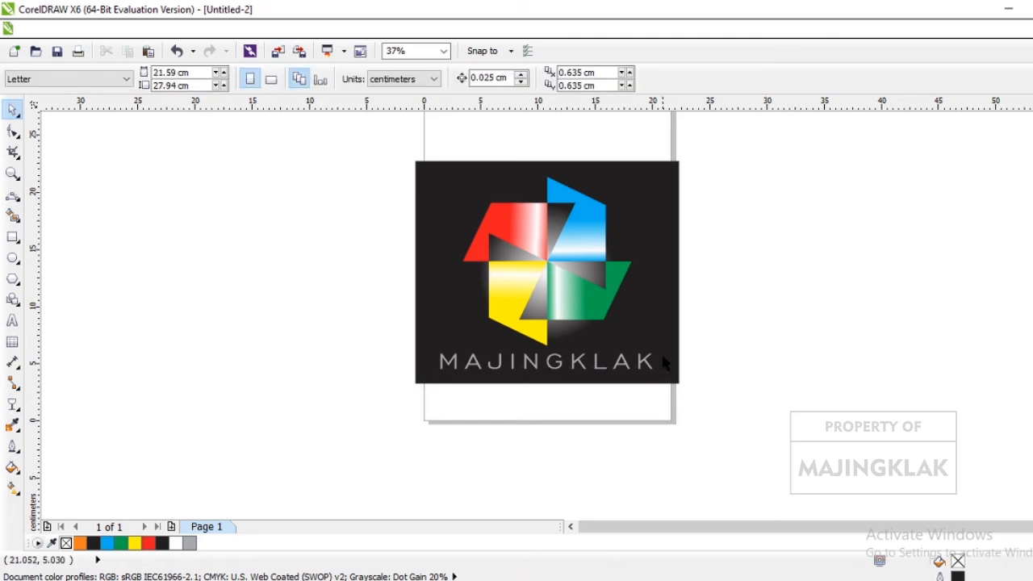
Make a mirrored copy of the whole logo with its background adjoining the right edge, and flip the copy horizontally so the text reads correctly.
scroll(538, 243, "down", 2)
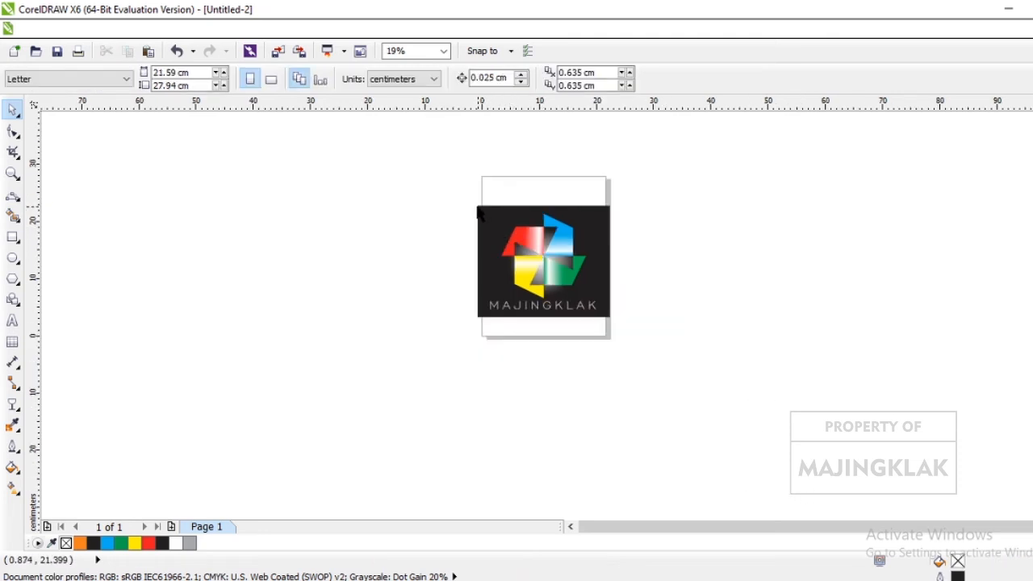
left_click_drag(454, 179, 678, 391)
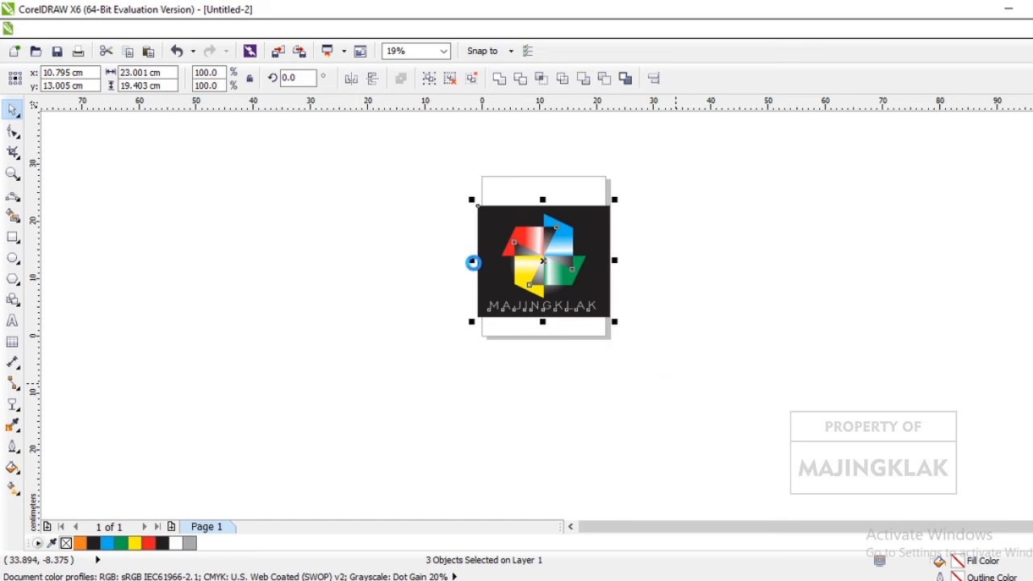
left_click_drag(473, 262, 743, 267)
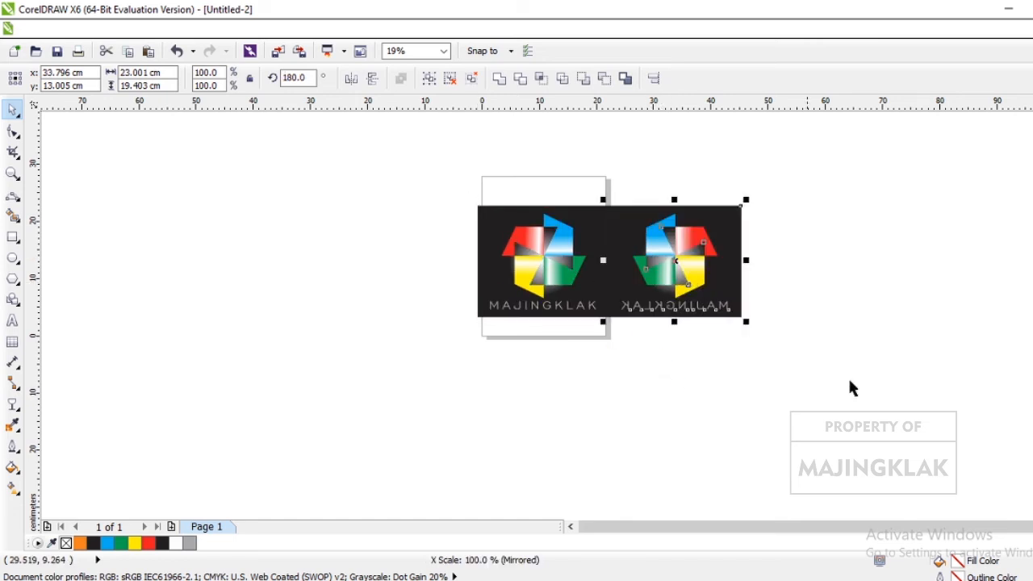
left_click(350, 79)
left_click(829, 254)
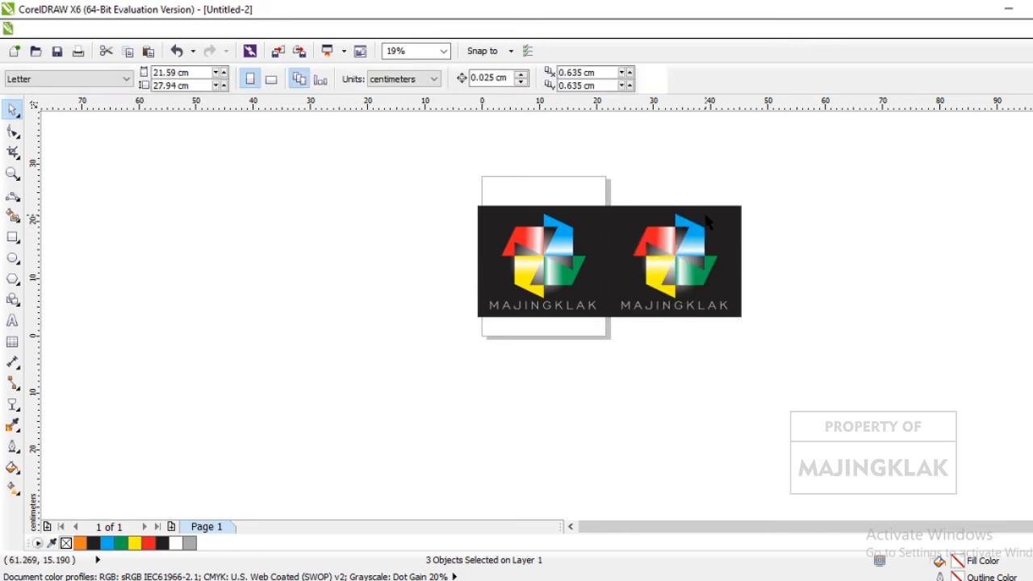
Change the starting colour of the radial fountain fill in the copied logo's background from black to light grey.
left_click(731, 230)
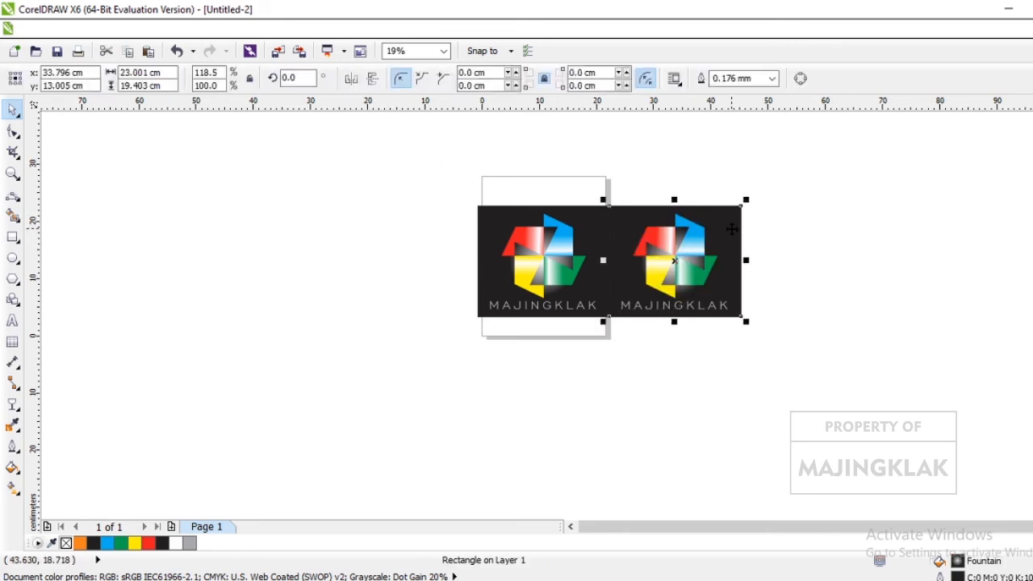
double_click(958, 561)
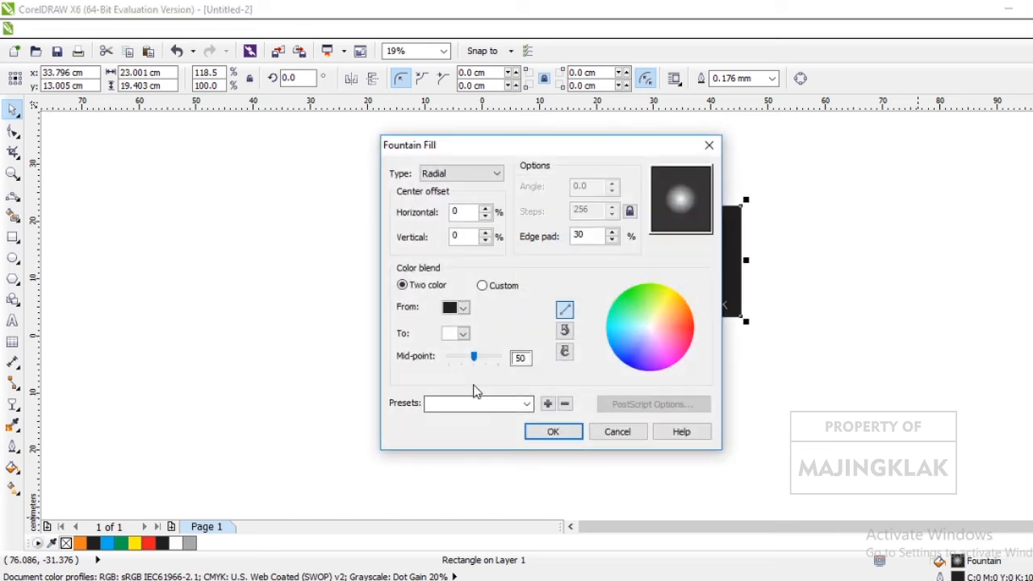
left_click(464, 308)
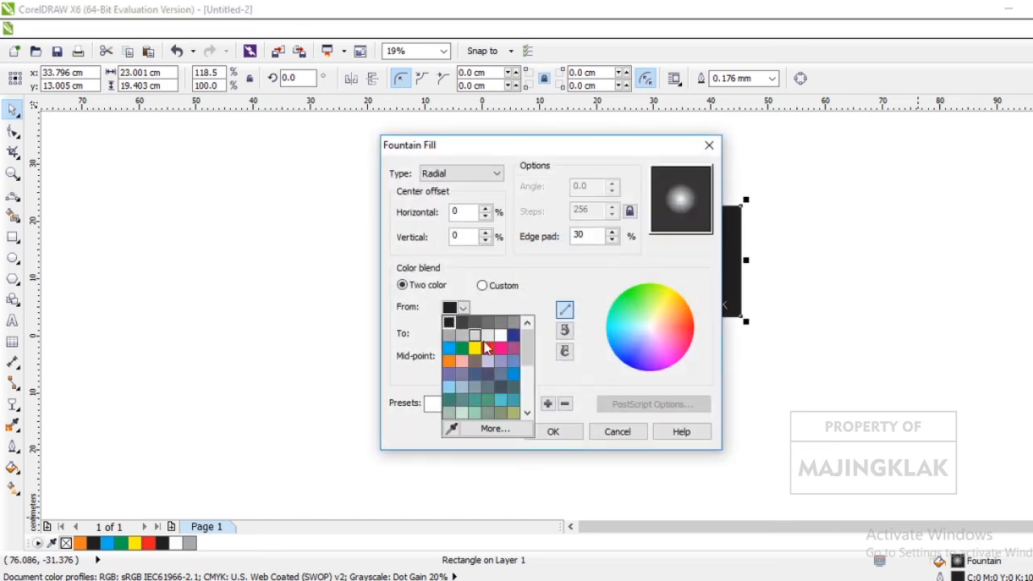
left_click(478, 335)
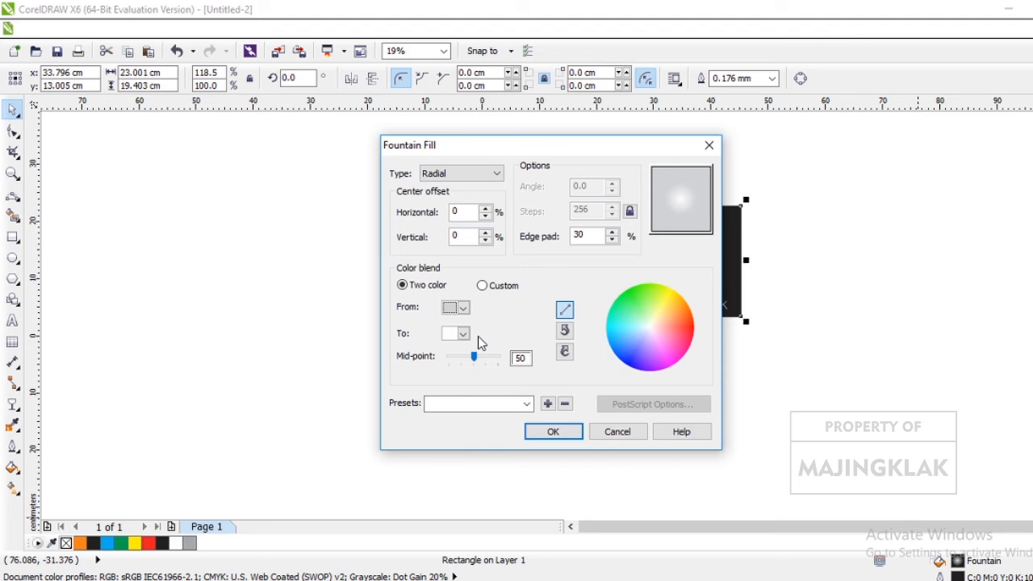
left_click(553, 434)
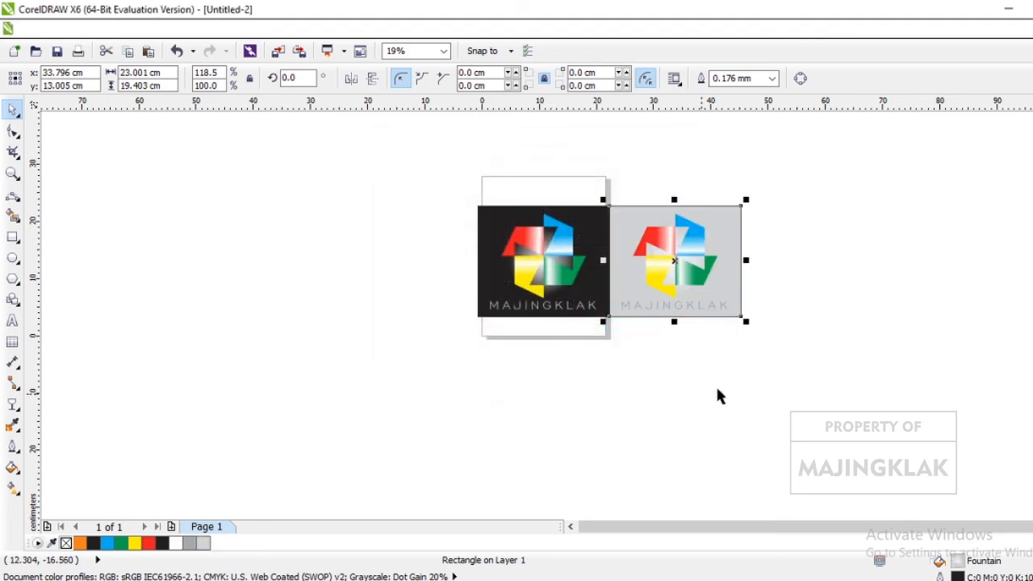
left_click(833, 339)
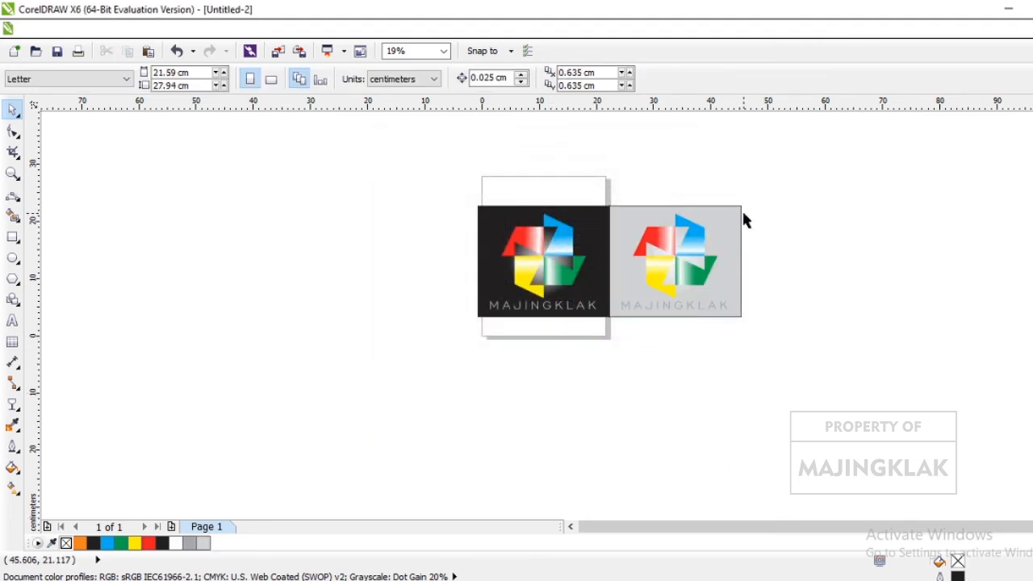
Set the outline width of the copied logo's light grey background rectangle to None.
left_click(729, 223)
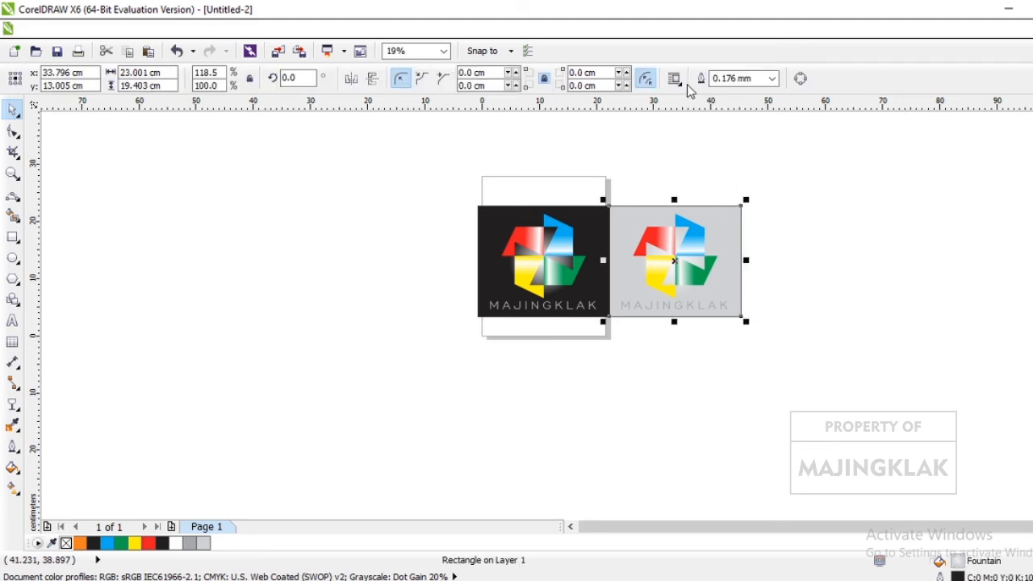
left_click(771, 81)
left_click(772, 79)
left_click(734, 92)
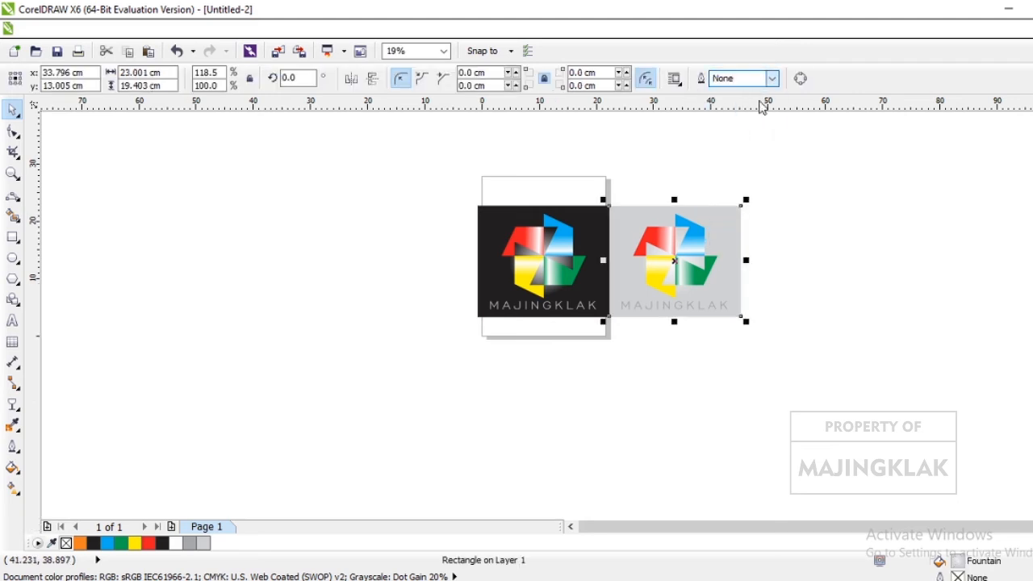
key("Escape")
Set the outline width of the original logo's black background rectangle to None.
left_click(609, 246)
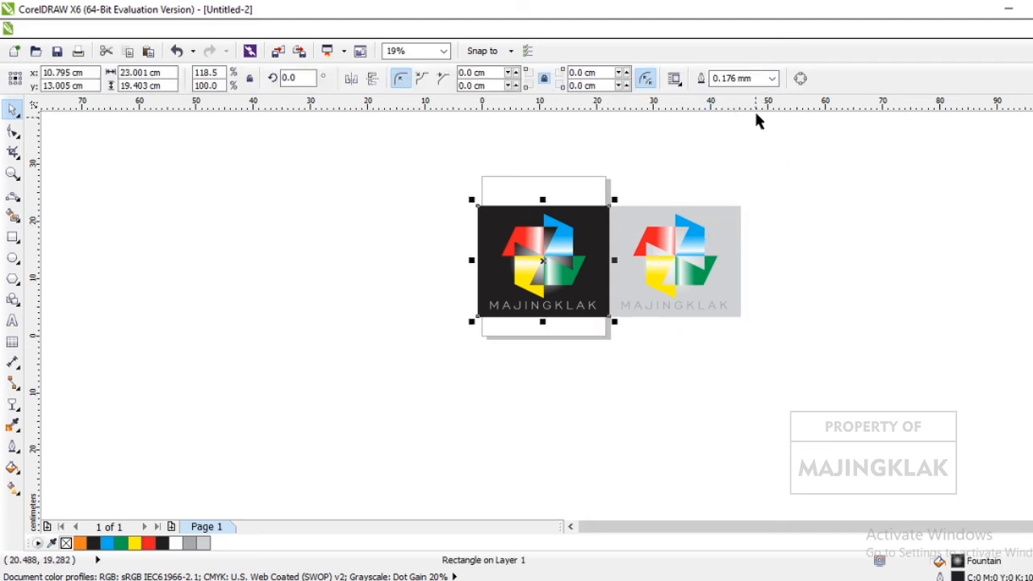
left_click(771, 82)
left_click(772, 79)
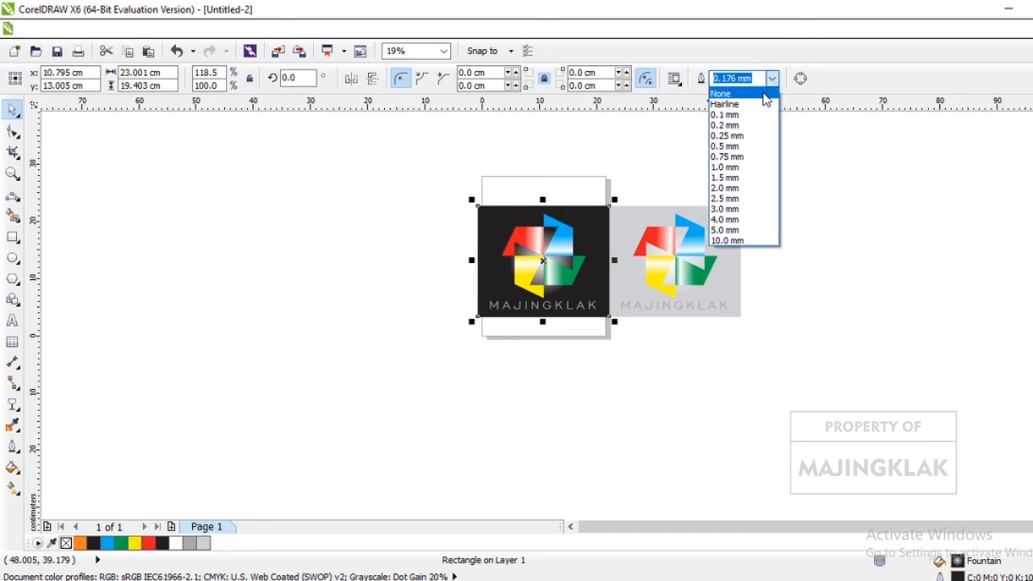
left_click(765, 92)
left_click(794, 161)
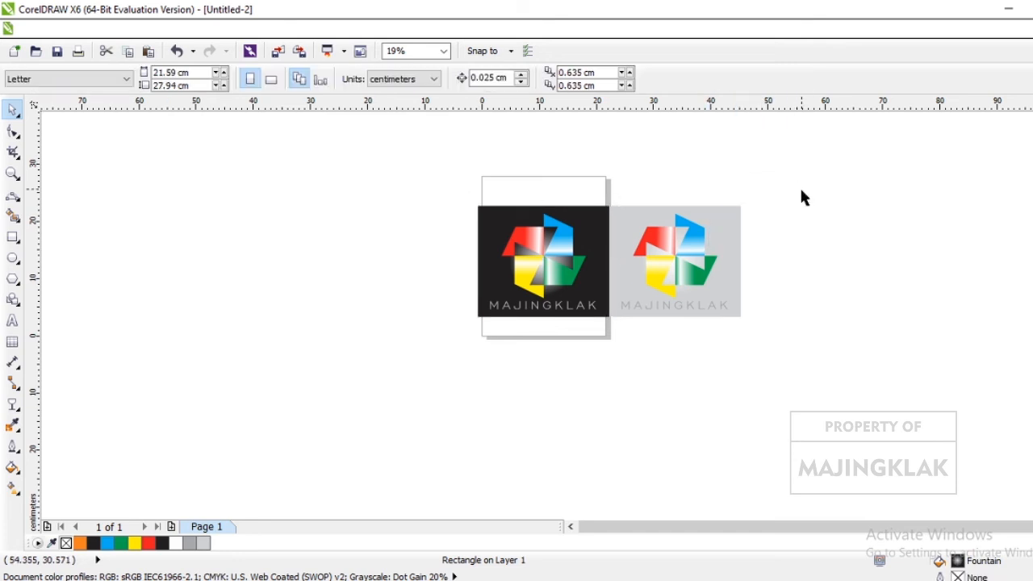
Recolour the whole MAJINGKLAK text on the light grey background to white.
left_click(713, 309)
scroll(715, 311, "up", 4)
double_click(750, 302)
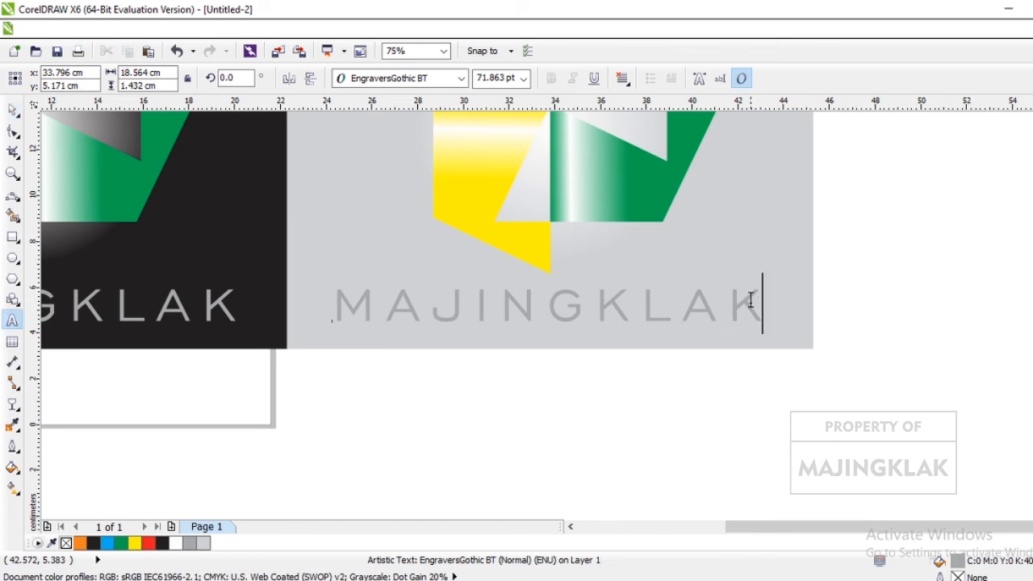
left_click_drag(749, 302, 350, 305)
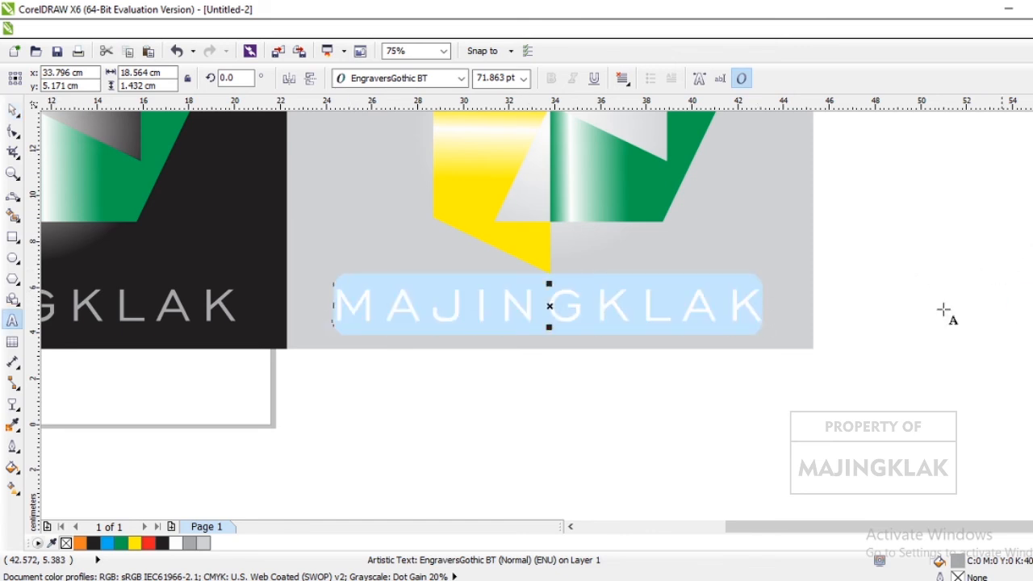
left_click(900, 307)
scroll(896, 311, "down", 2)
scroll(723, 305, "down", 2)
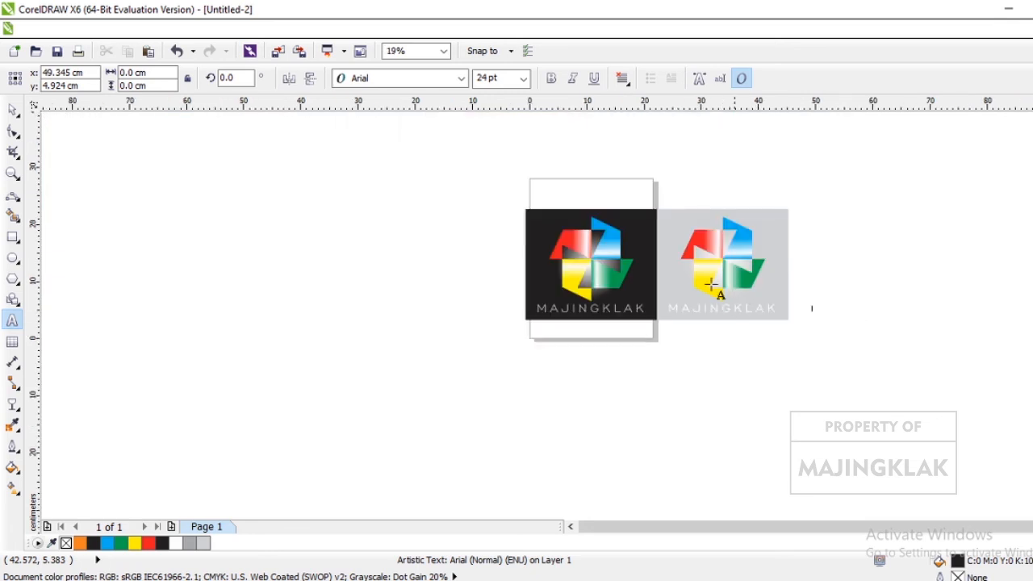
Group all objects of both logos together with their black and light grey backgrounds.
left_click(12, 109)
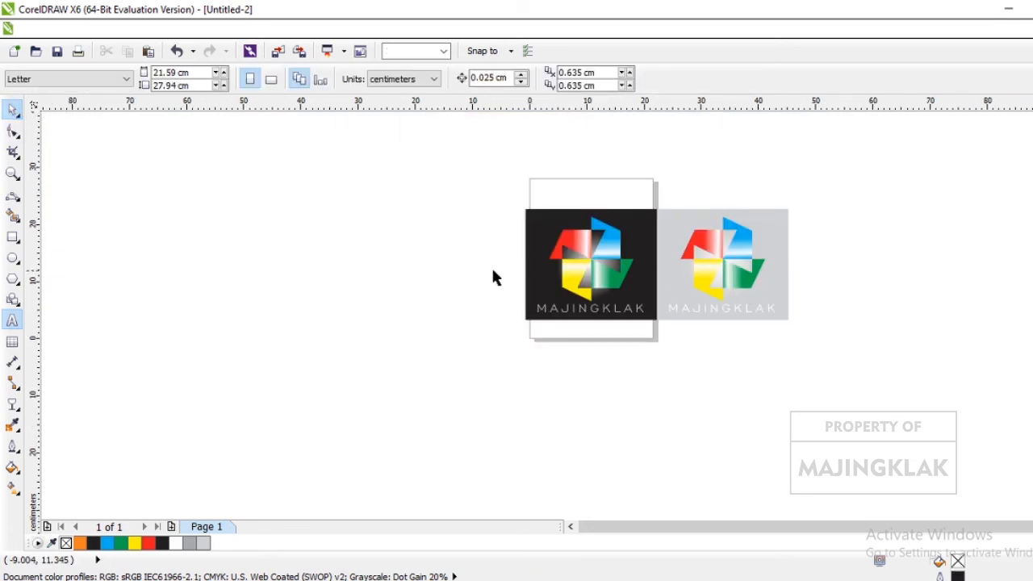
left_click_drag(484, 183, 853, 390)
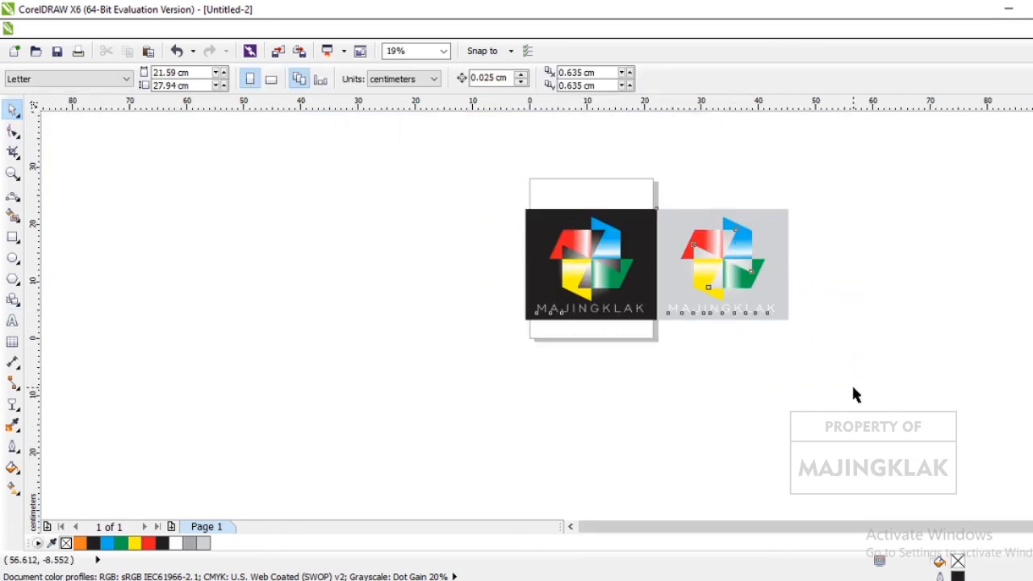
key("ctrl+g")
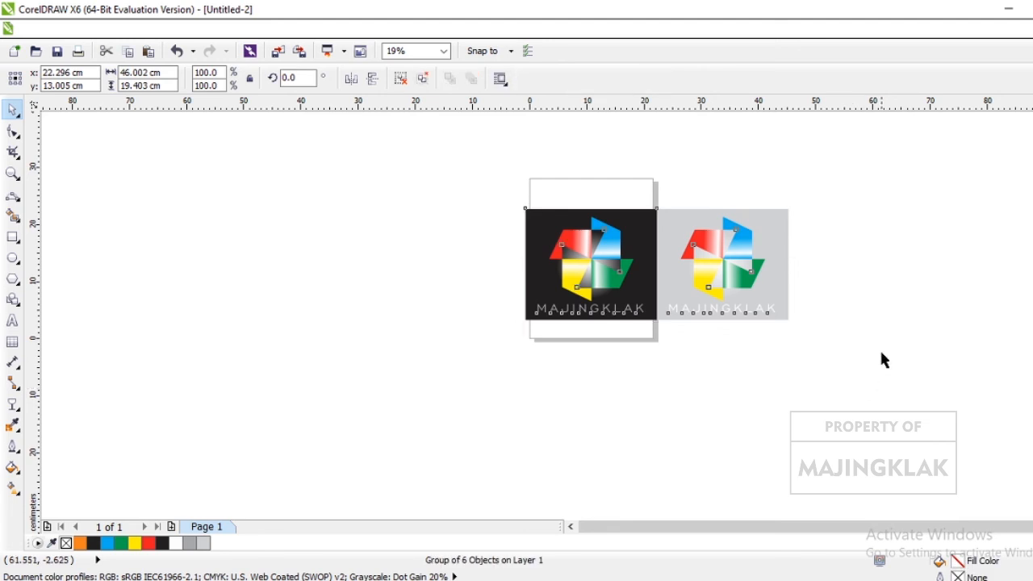
left_click(881, 355)
left_click(12, 173)
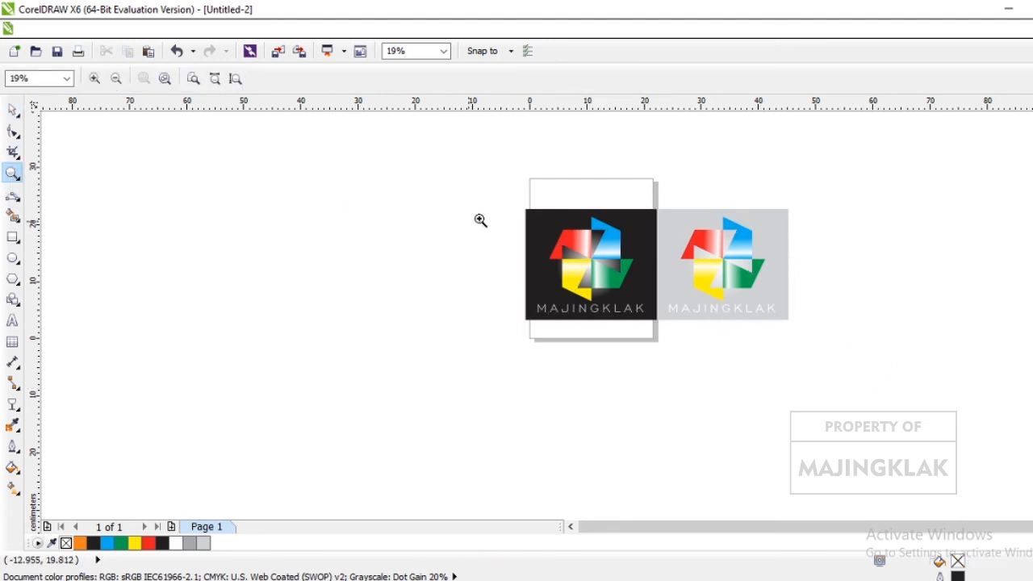
left_click_drag(514, 199, 810, 333)
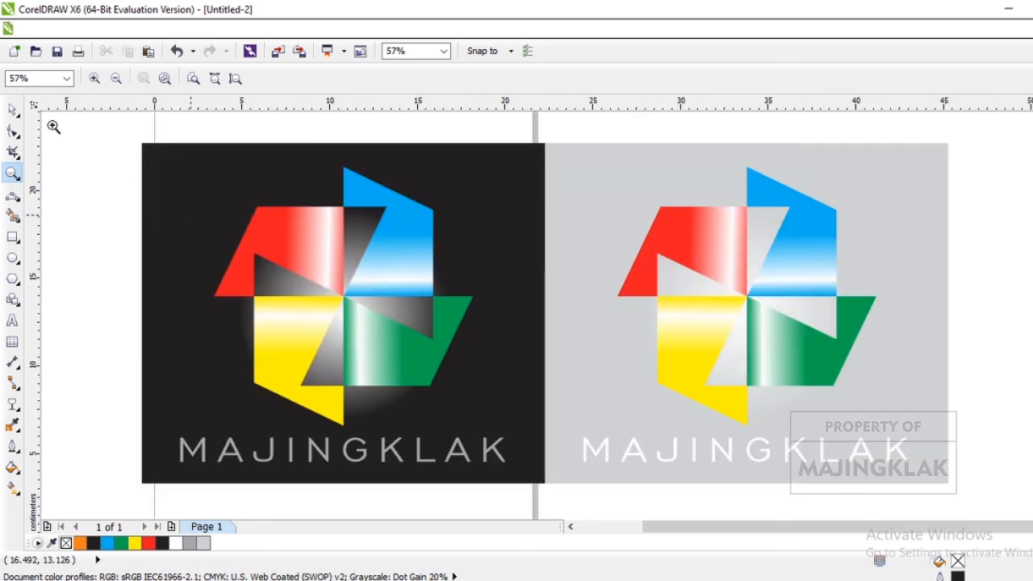
left_click(10, 112)
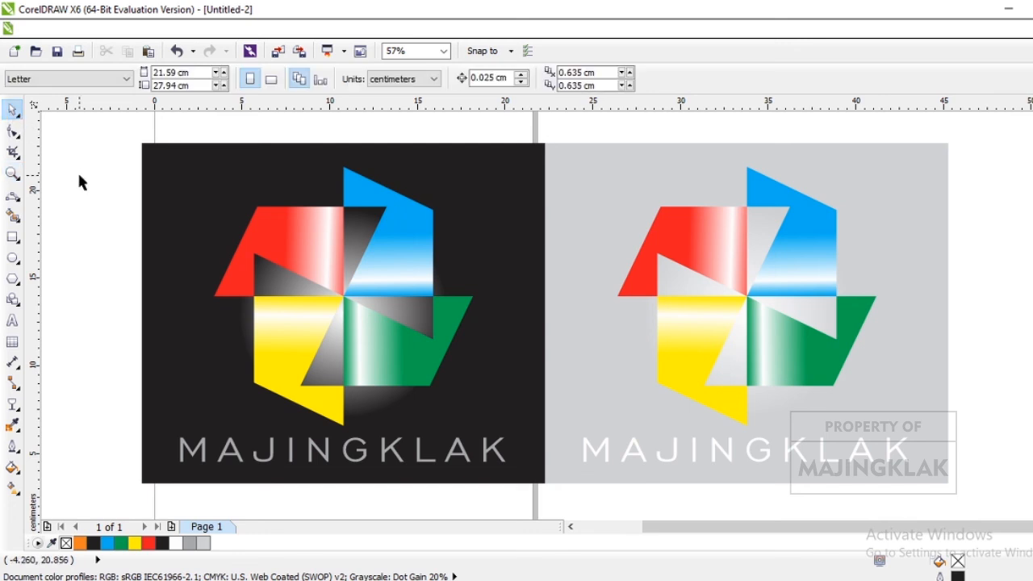